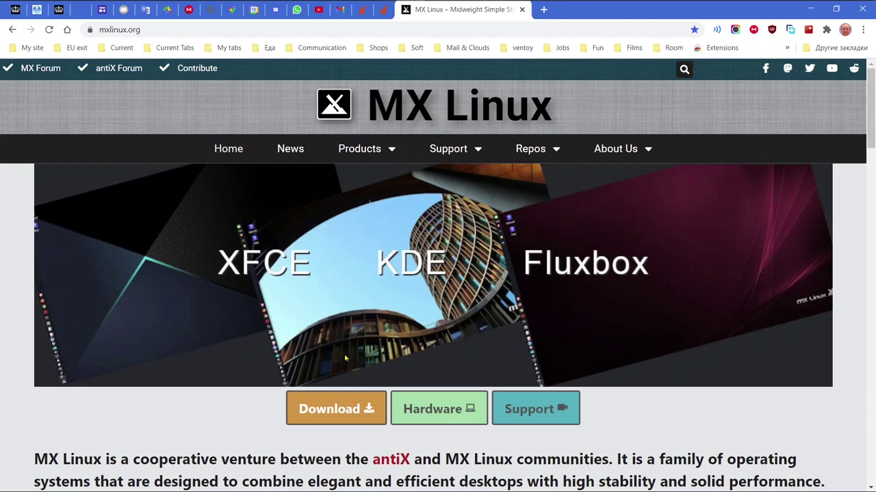
left_click(336, 408)
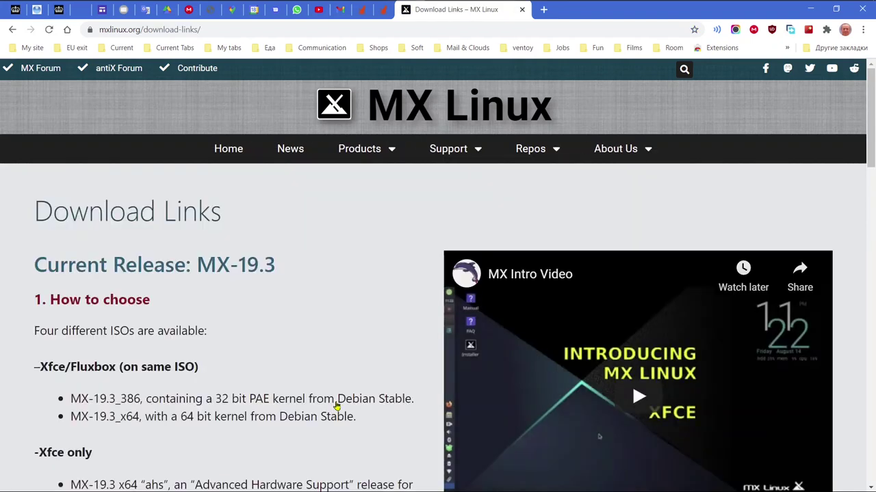
scroll(309, 366, "down", 2)
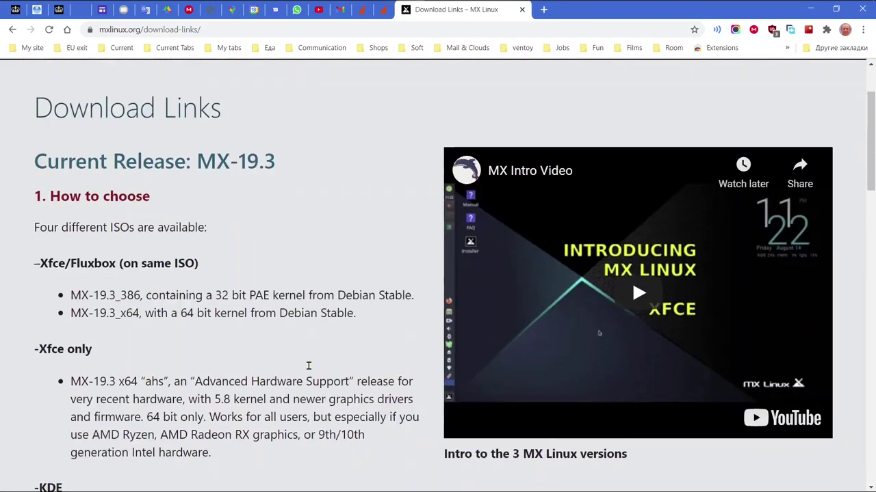
key("alt+Left")
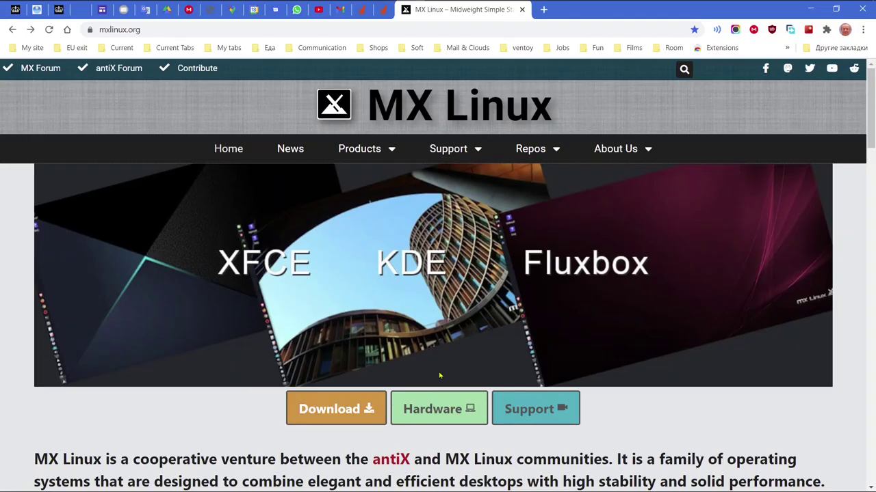
Go to the MX Linux download links page and open the Direct Repo for the current release.
left_click(340, 410)
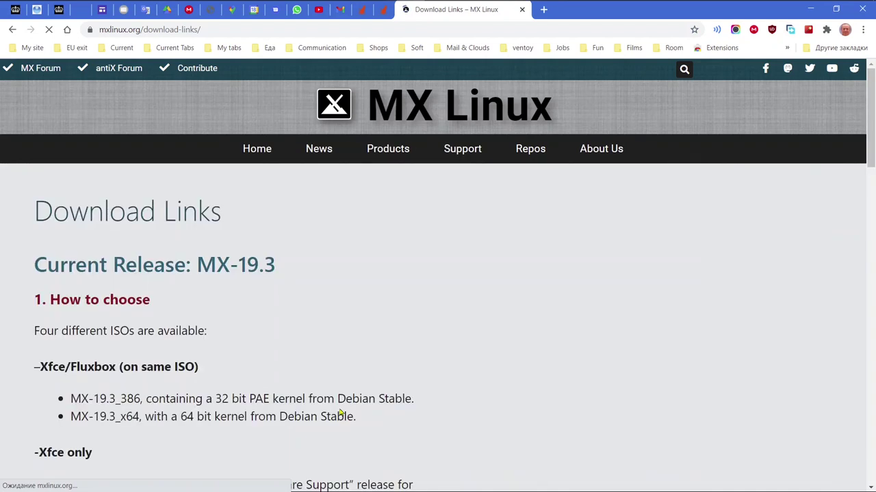
scroll(340, 415, "down", 4)
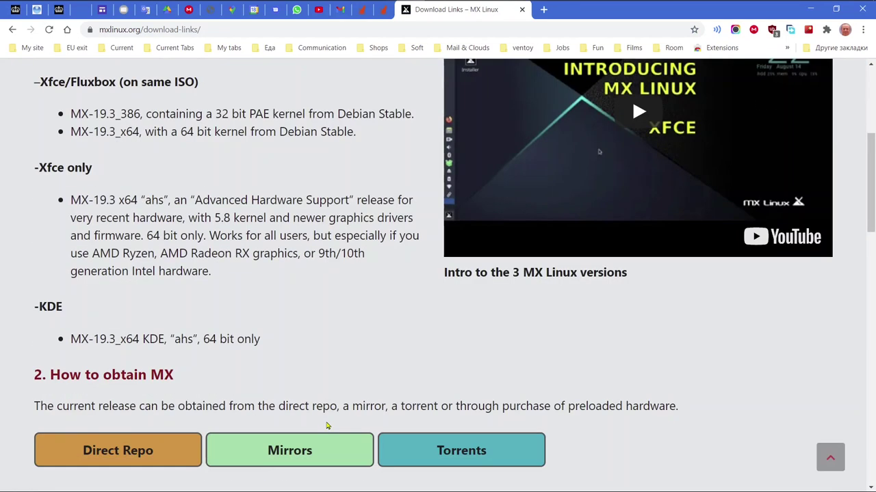
scroll(327, 426, "down", 2)
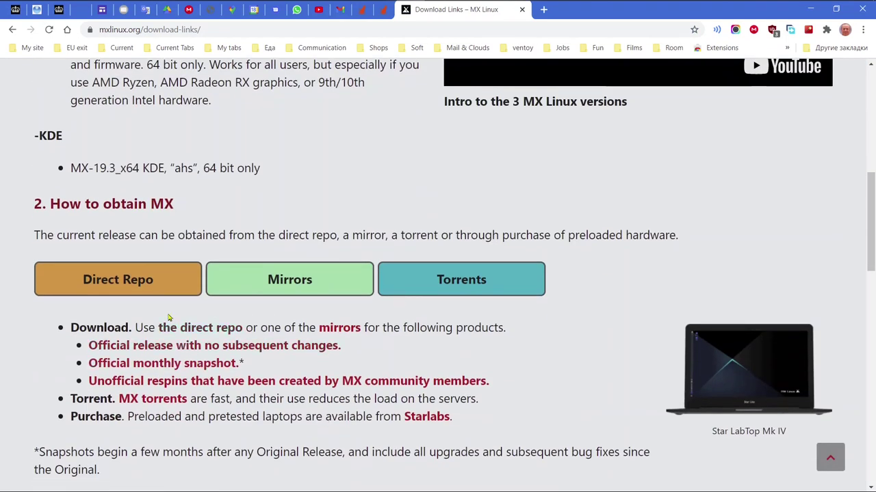
left_click(152, 282)
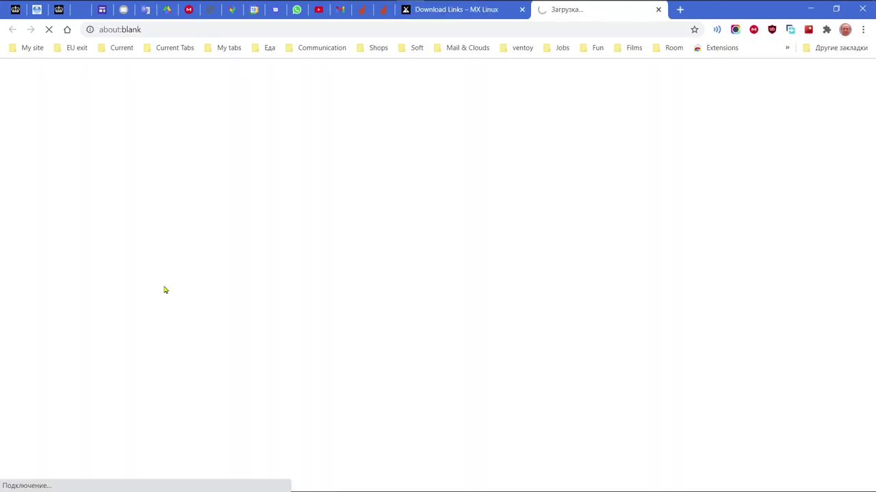
Download MX-19.3_KDE_x64.iso to the Desktop through Free Download Manager and minimize its window.
scroll(370, 371, "down", 3)
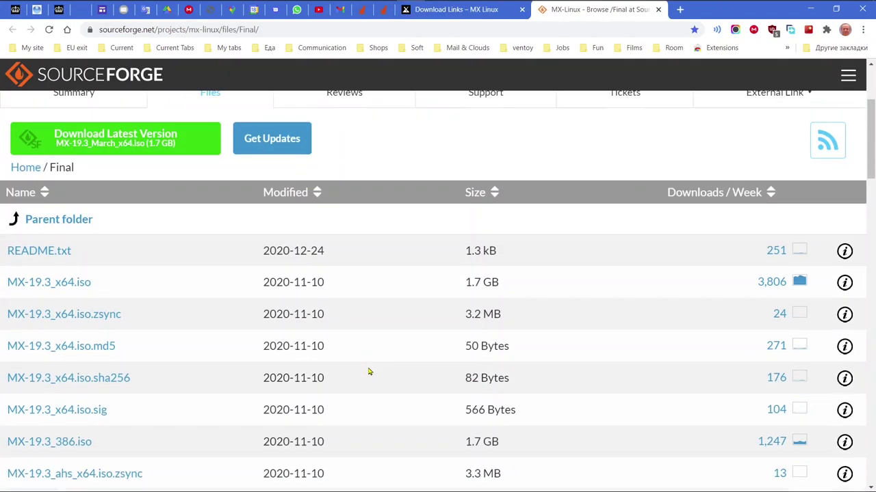
scroll(367, 368, "down", 3)
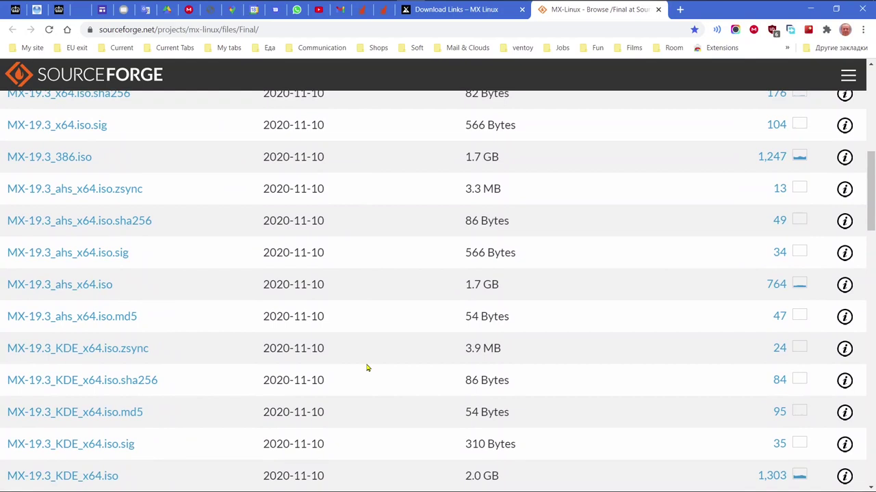
scroll(367, 368, "down", 2)
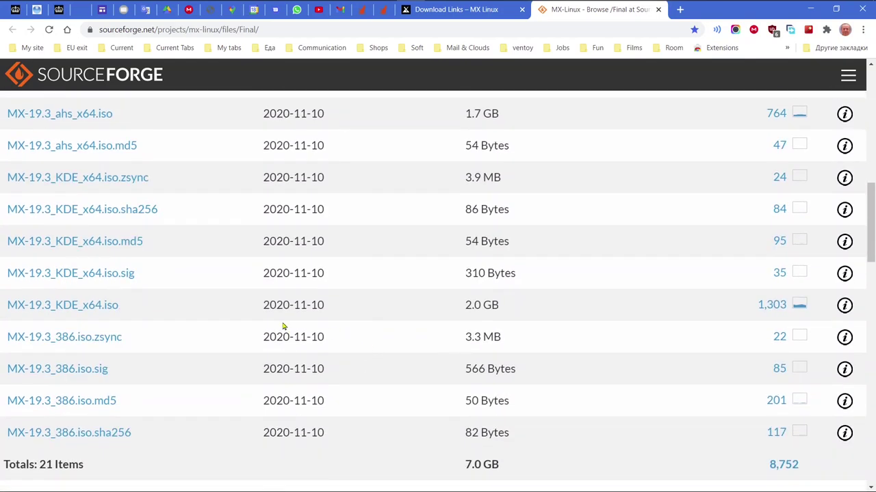
left_click(100, 307)
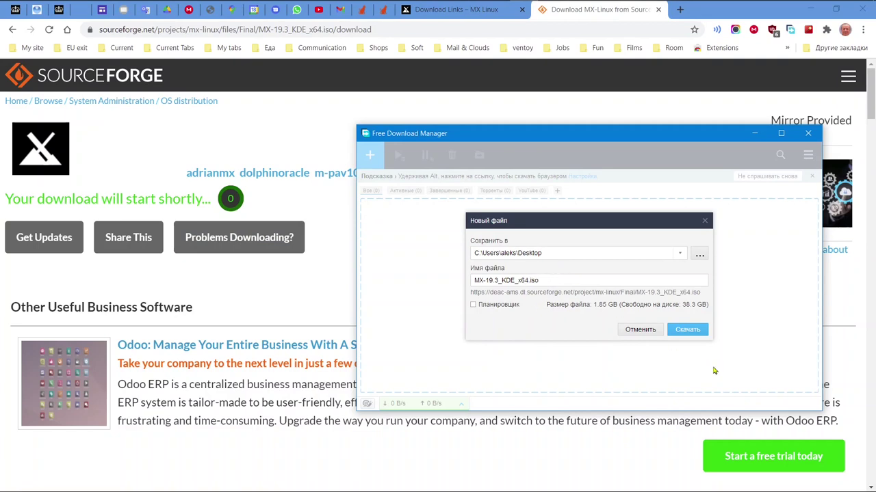
left_click(688, 331)
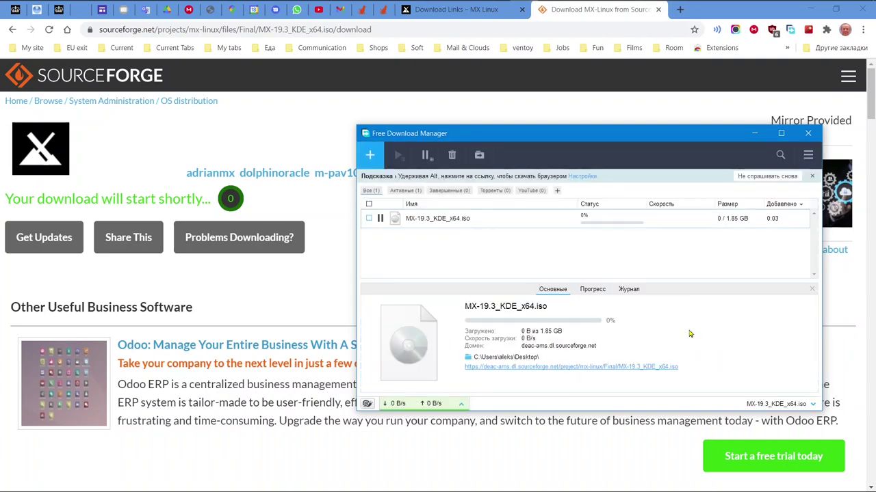
left_click(755, 137)
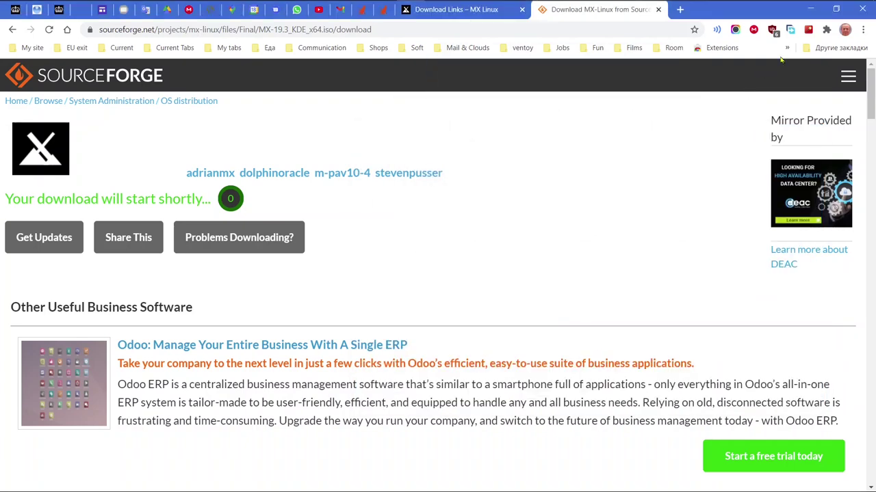
Check the ISO's download progress in Free Download Manager, then put its window away.
left_click(808, 9)
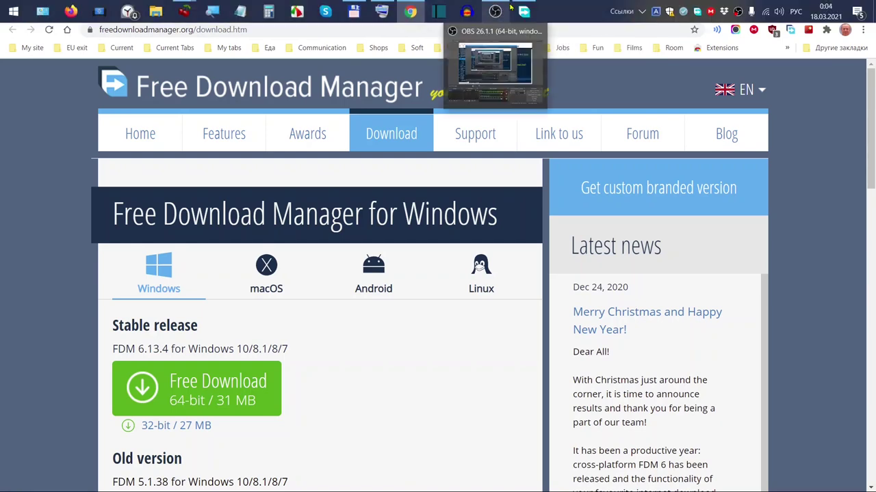
left_click(523, 12)
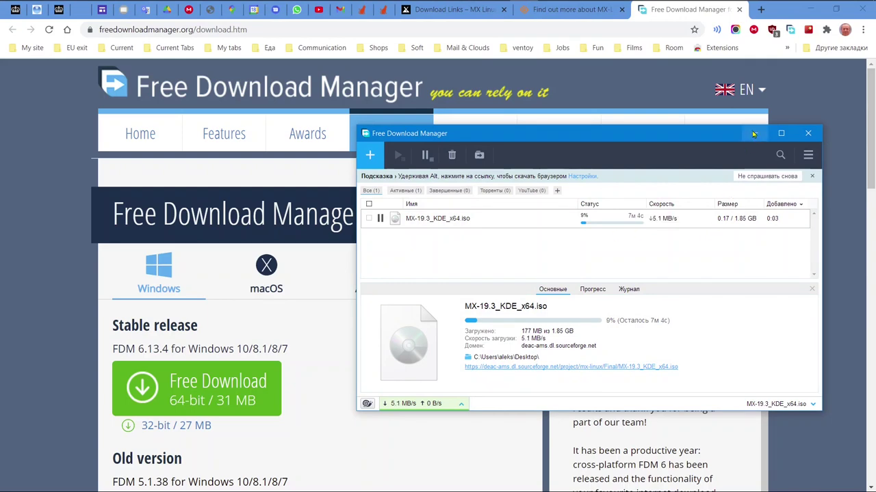
left_click(753, 134)
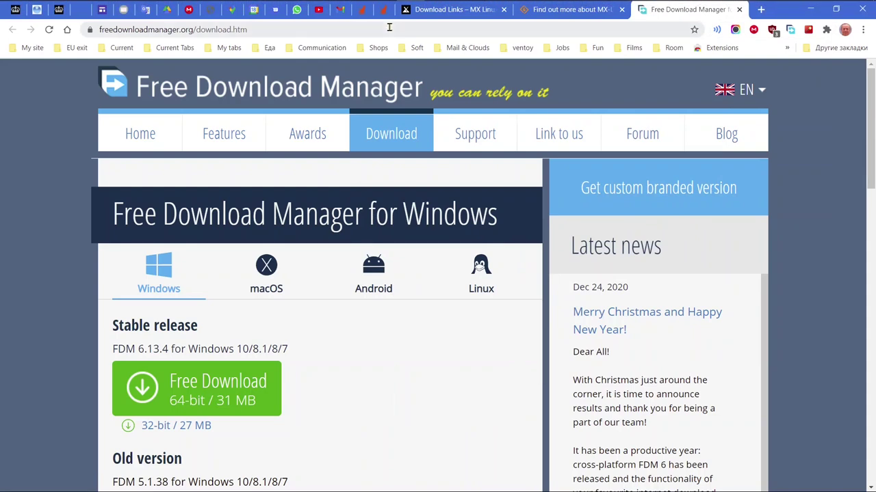
Switch to the my-videos.ctb notes in CherryTree, review the ISO and USB preparation steps, and minimize the notes.
mouse_move(374, 4)
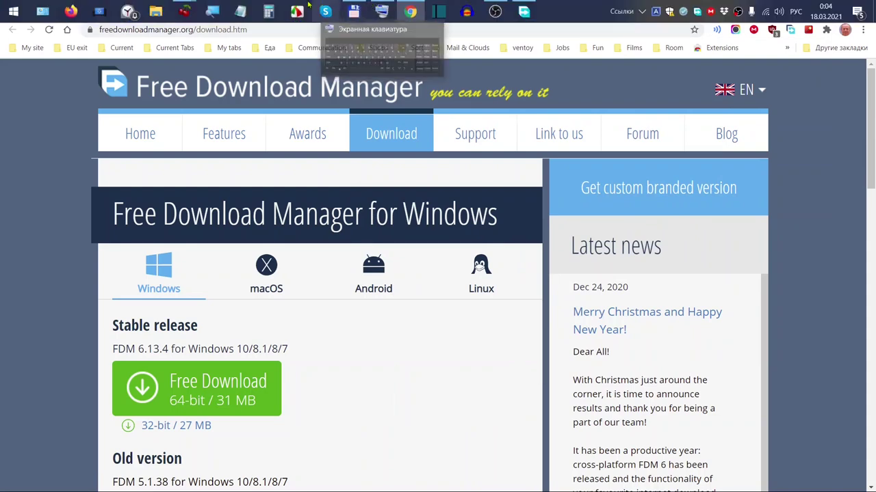
mouse_move(173, 5)
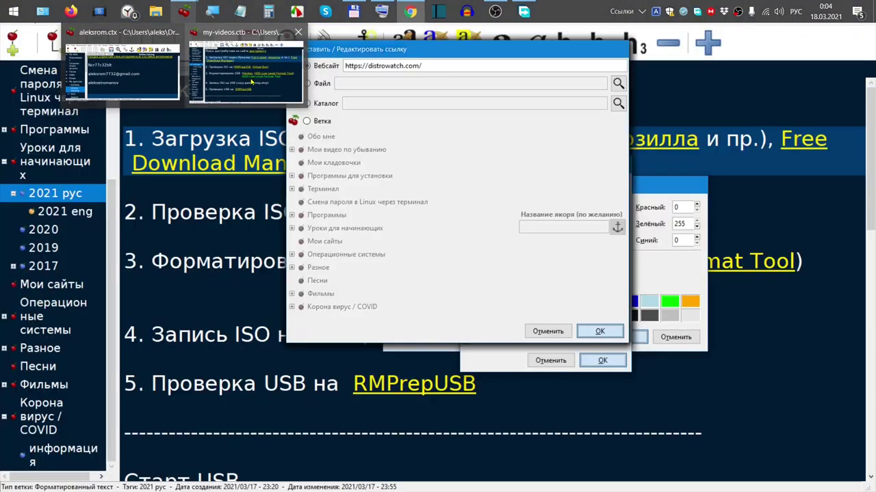
left_click(256, 84)
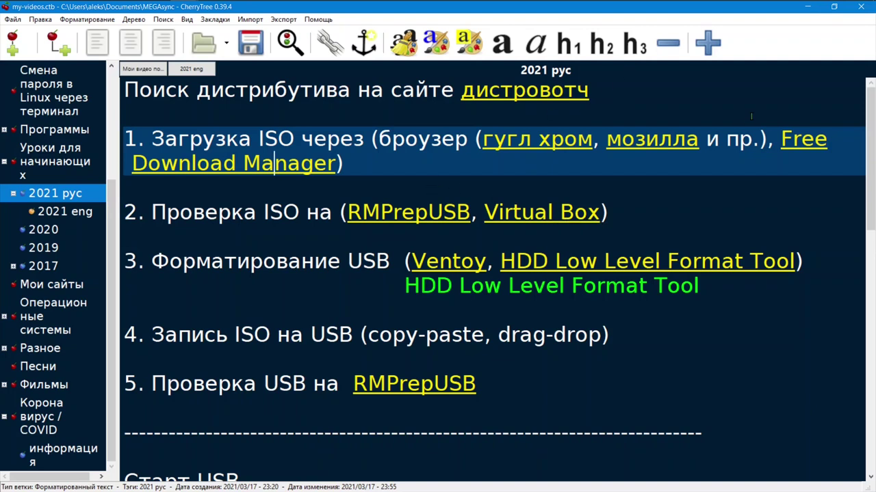
left_click(808, 8)
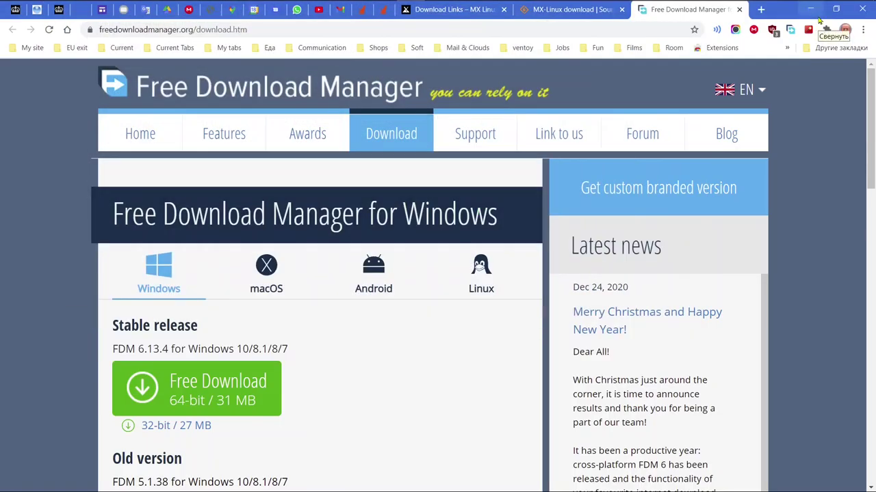
Minimize the browser, launch RMPrepUSB from the desktop gadget's USB group, and reposition its window.
left_click(813, 9)
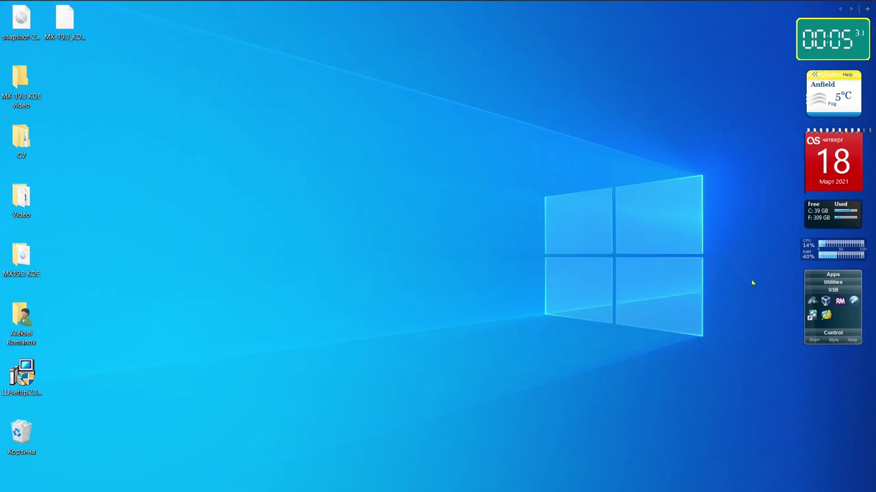
left_click(832, 282)
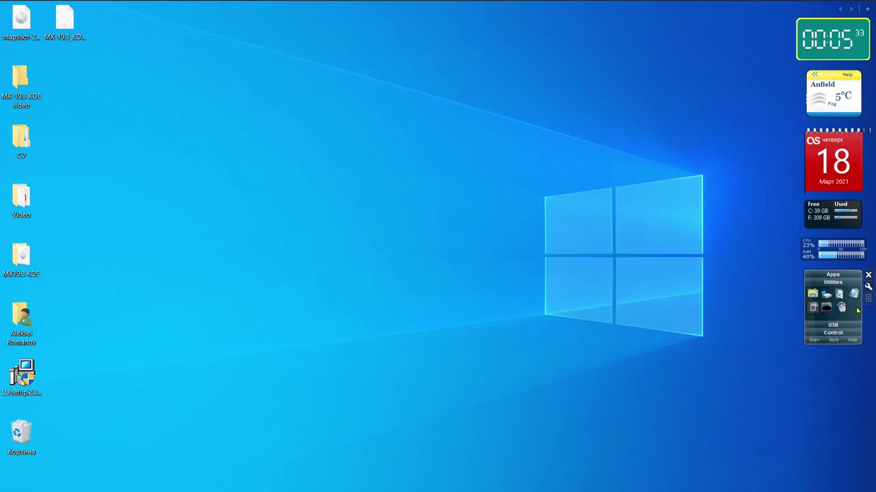
left_click(842, 327)
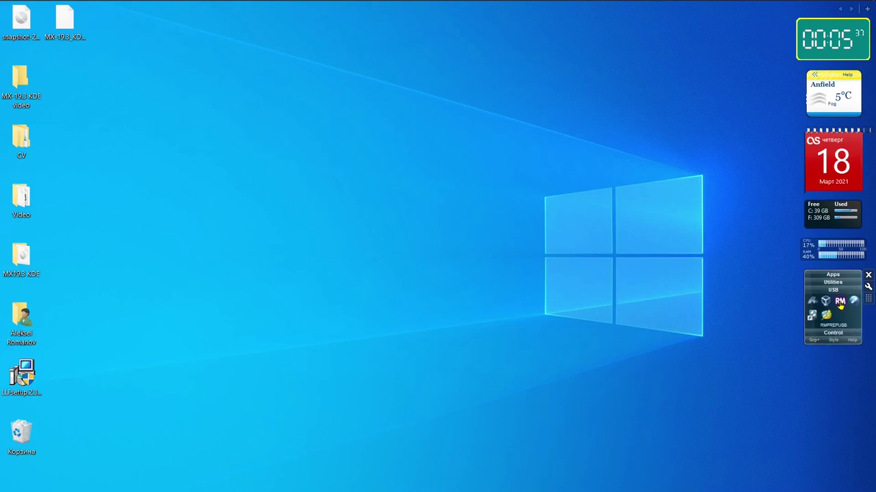
left_click(840, 303)
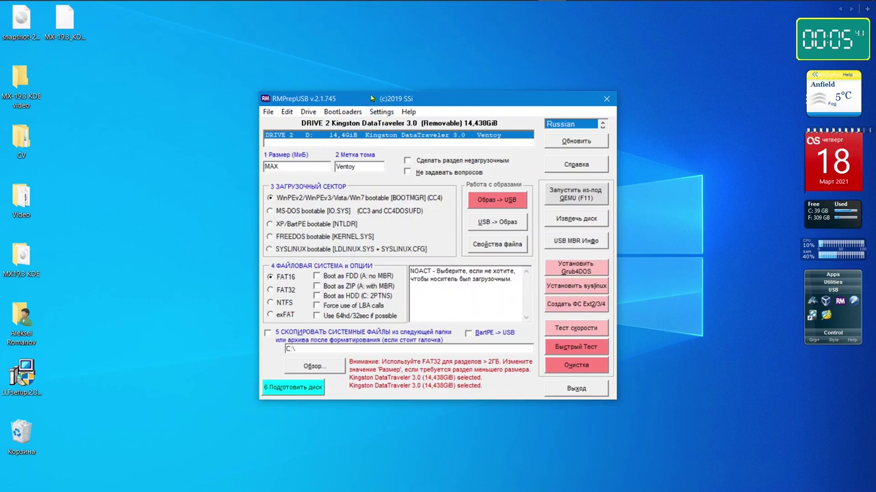
left_click_drag(372, 99, 303, 45)
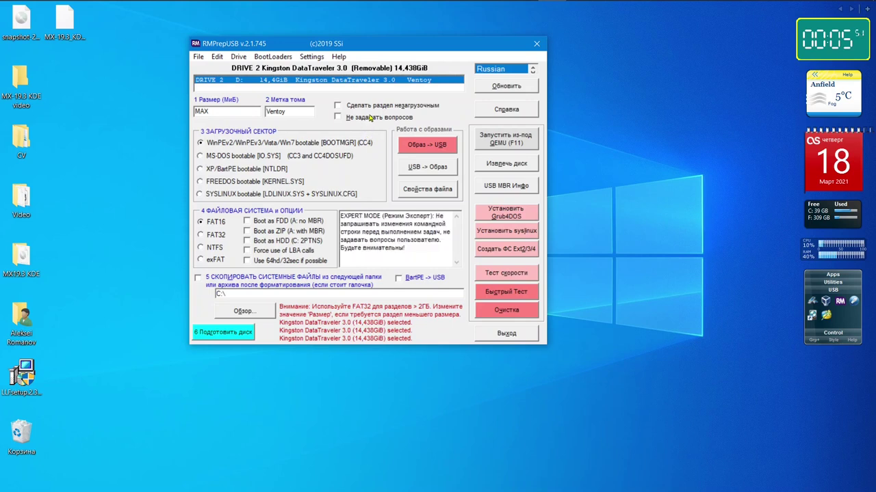
Boot the Kingston USB drive in QEMU using the existing hard disk image (1) and 900 MiB of RAM.
left_click(519, 142)
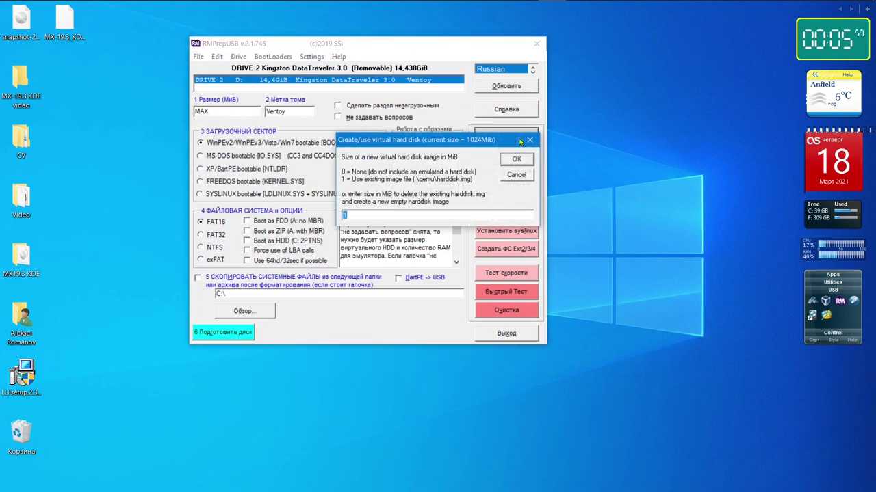
left_click(517, 159)
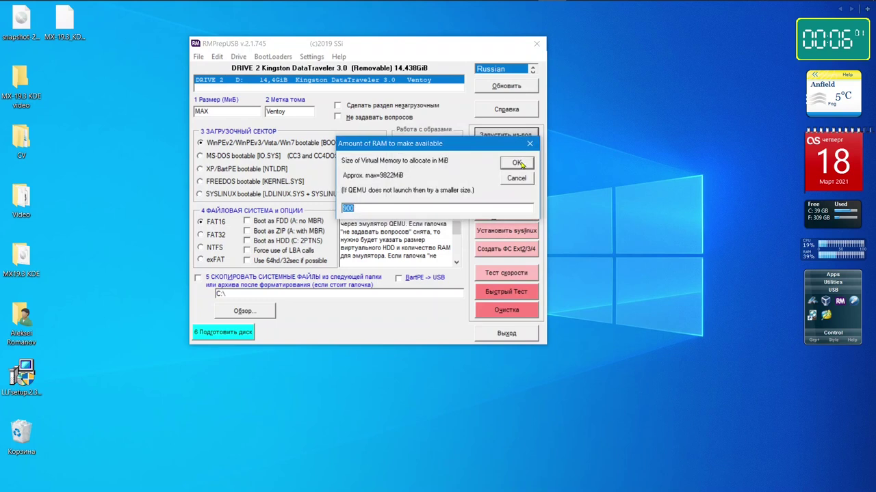
left_click(521, 163)
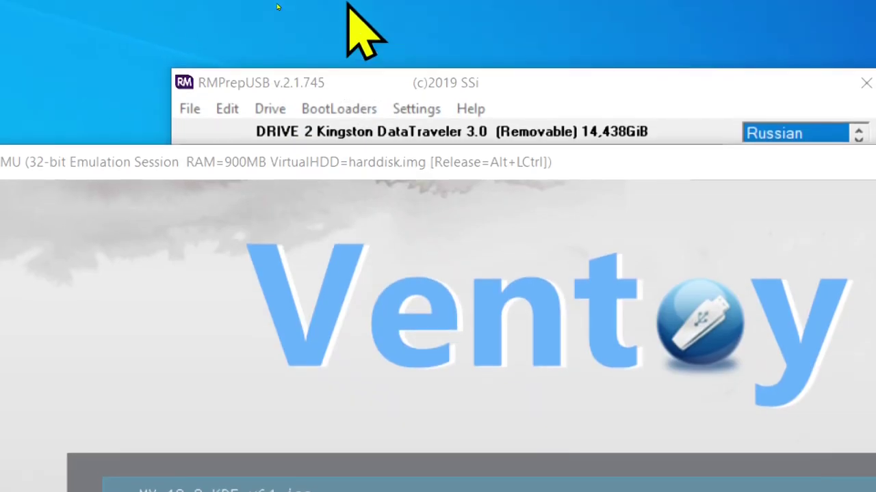
Close the screen magnifier and the QEMU session showing the Ventoy boot menu.
mouse_move(181, 14)
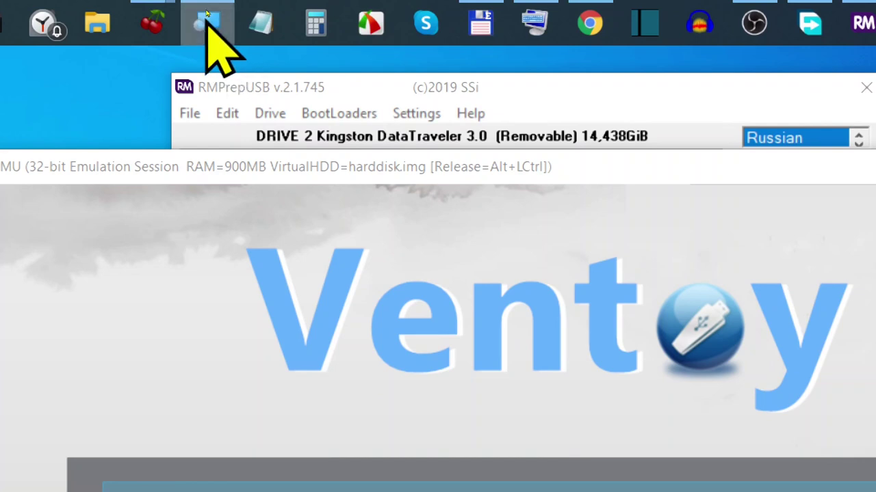
right_click(206, 14)
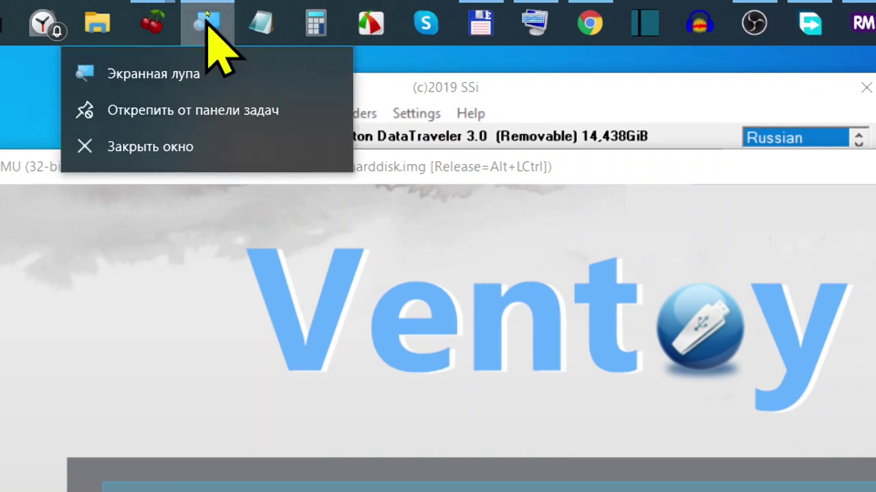
left_click(190, 150)
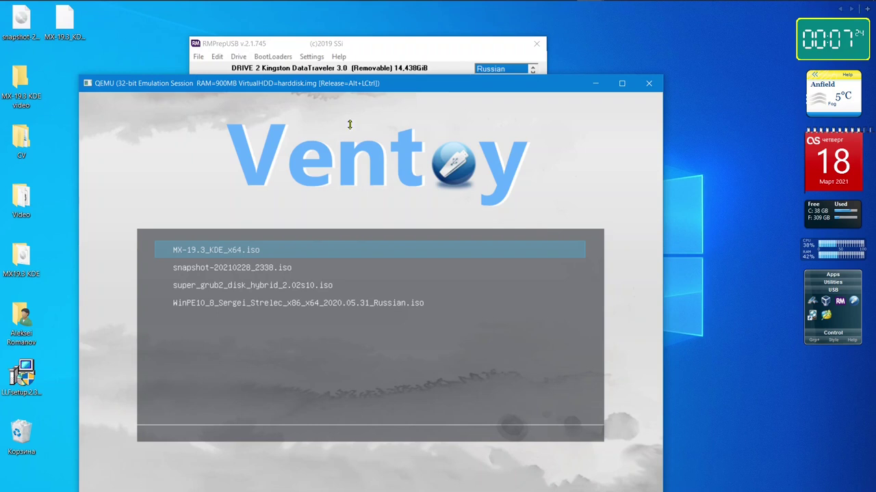
left_click(648, 83)
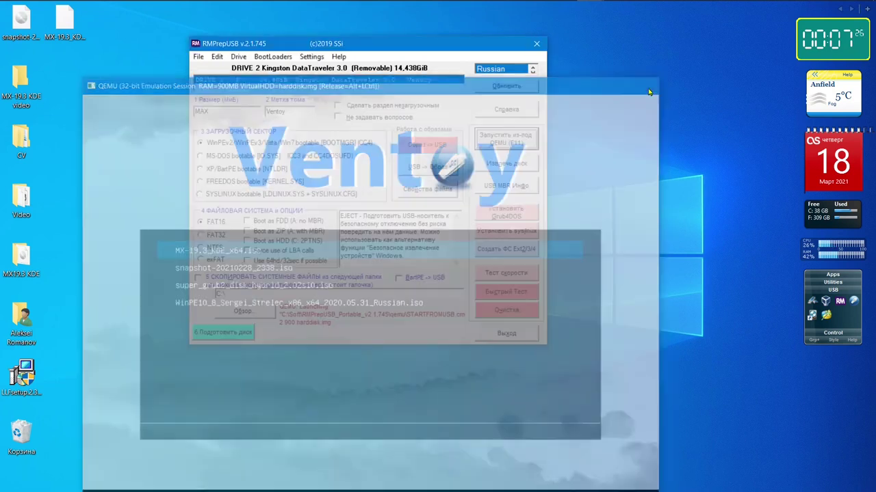
Test-boot alt-education-9.1-x86_64 from F:\ISO in QEMU with the existing hard disk image (1) and 900 MiB of RAM, and close QEMU and RMPrepUSB.
left_click(197, 57)
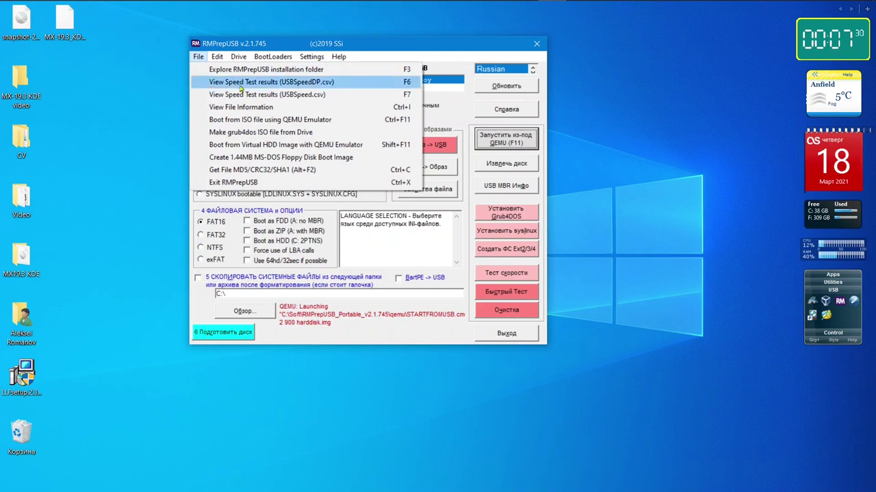
left_click(270, 120)
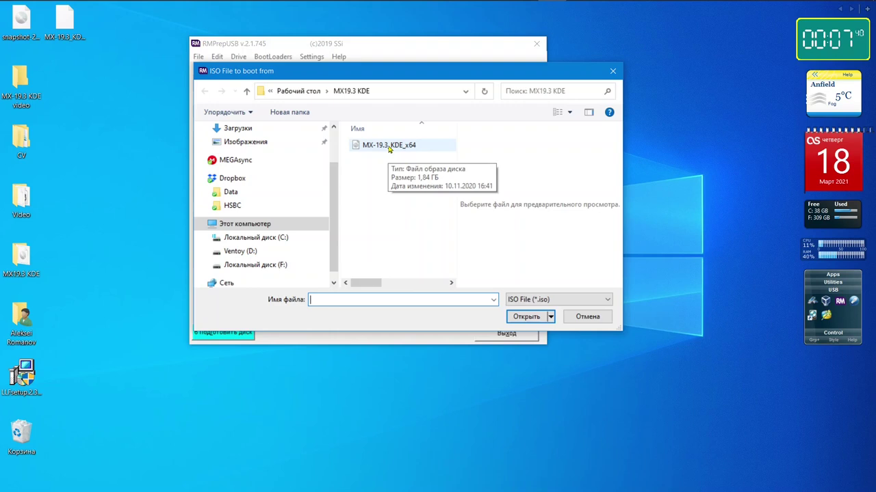
left_click(273, 266)
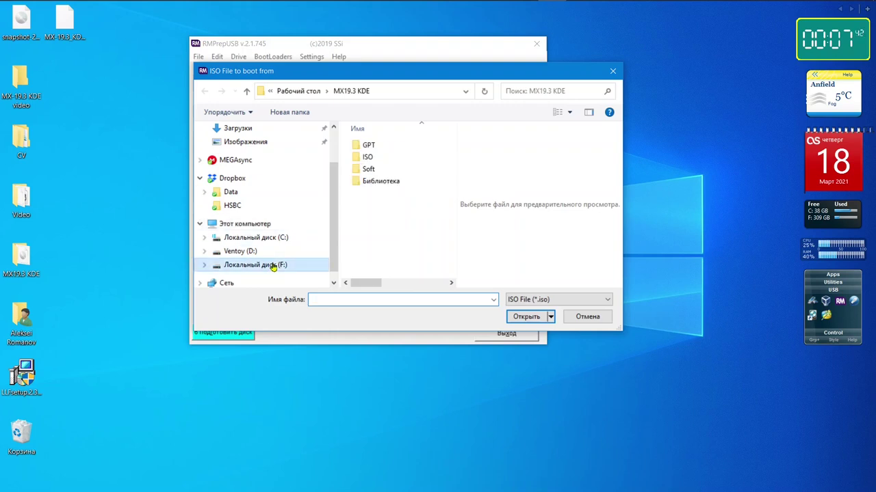
double_click(354, 159)
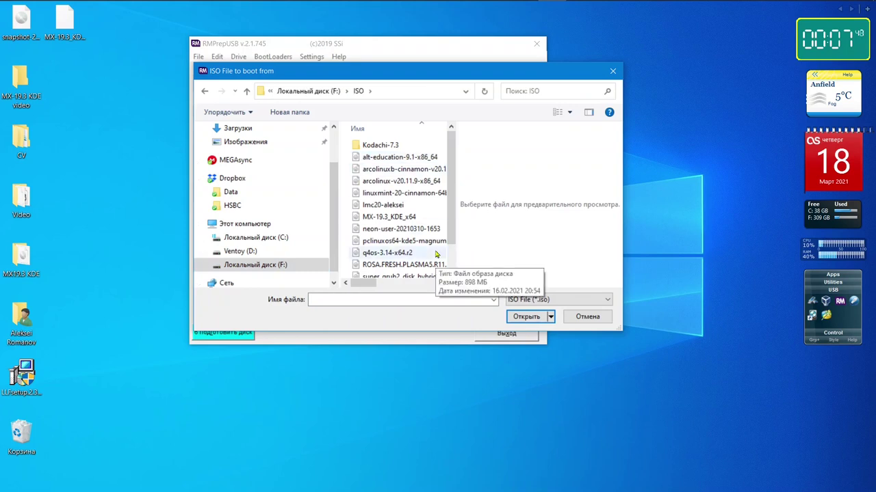
left_click(409, 158)
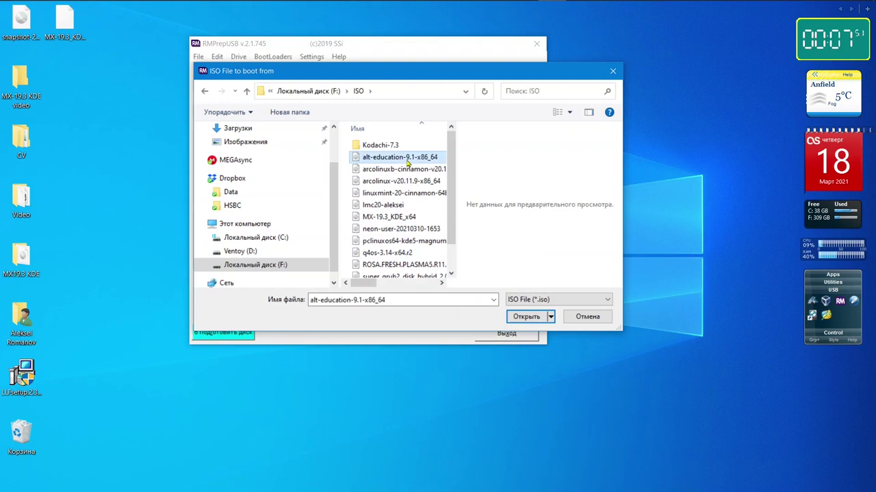
left_click(533, 318)
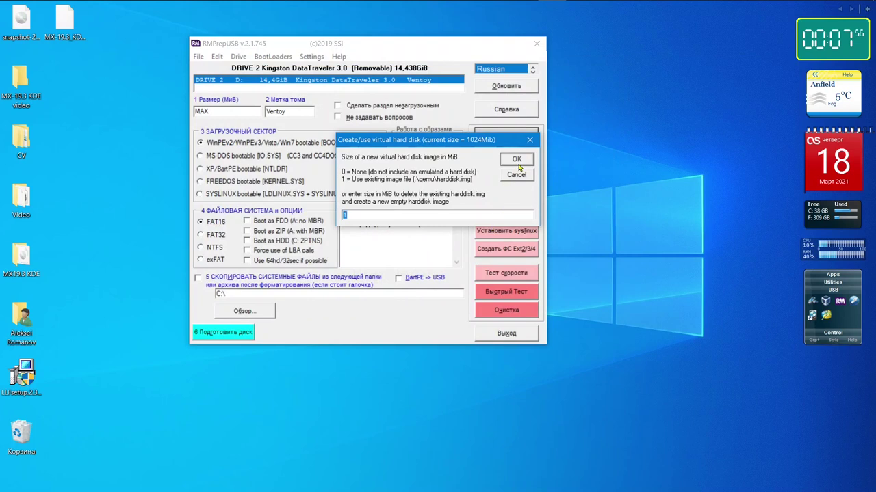
left_click(516, 160)
left_click(516, 160)
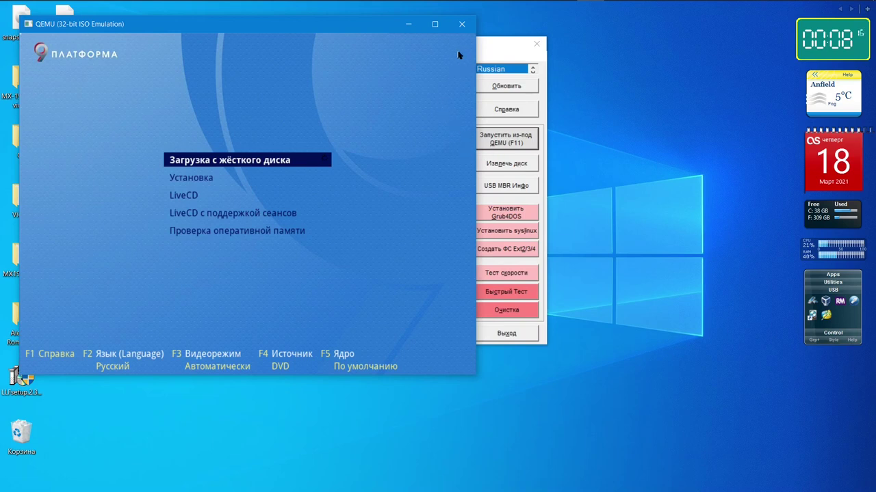
left_click(463, 26)
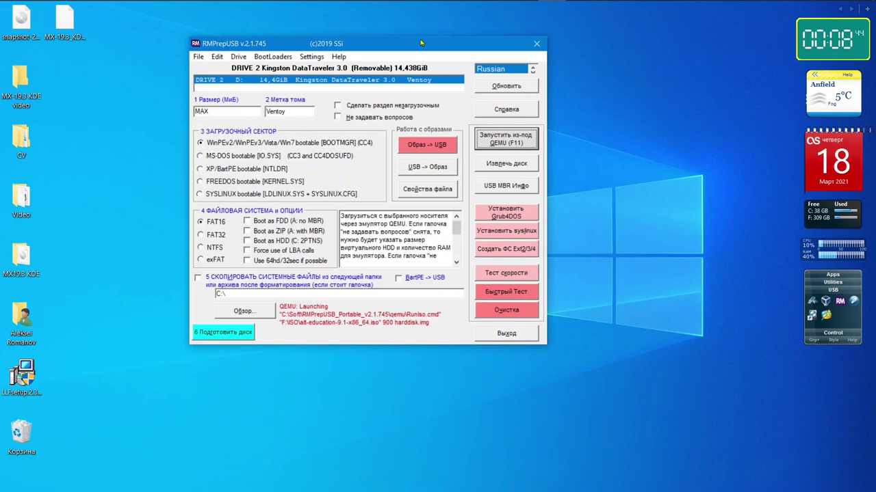
left_click(537, 44)
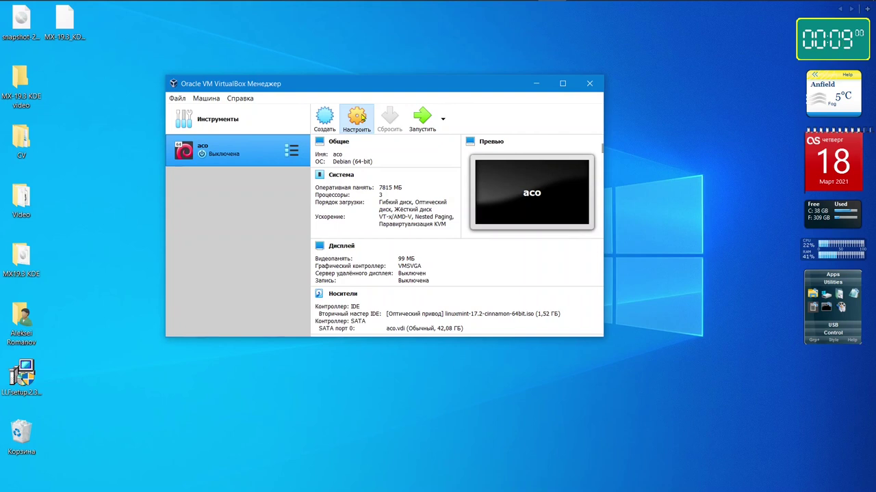
Load the MX-19.3_KDE_x64 ISO from F:\ISO into the optical drive of the aco virtual machine in VirtualBox.
left_click(362, 118)
left_click(238, 157)
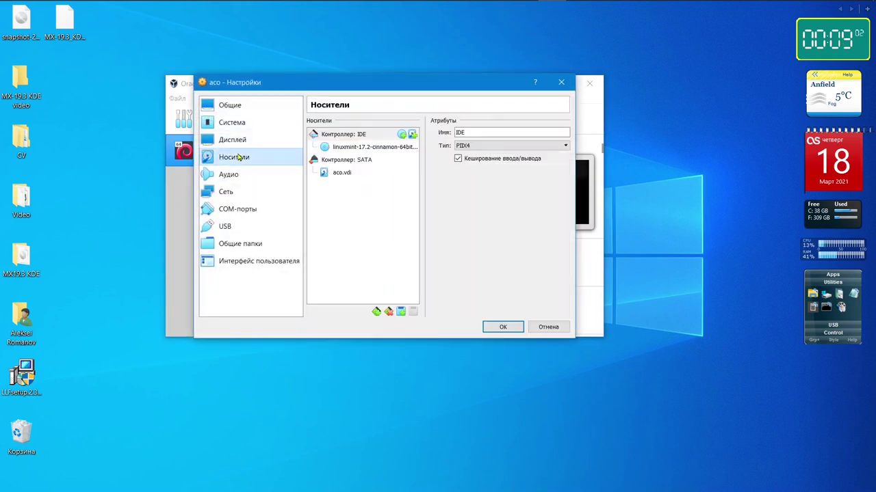
left_click(350, 147)
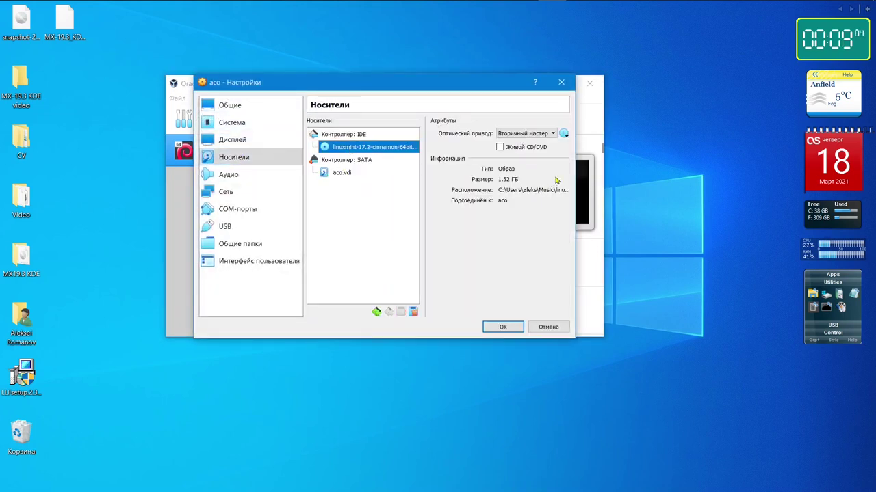
left_click(564, 134)
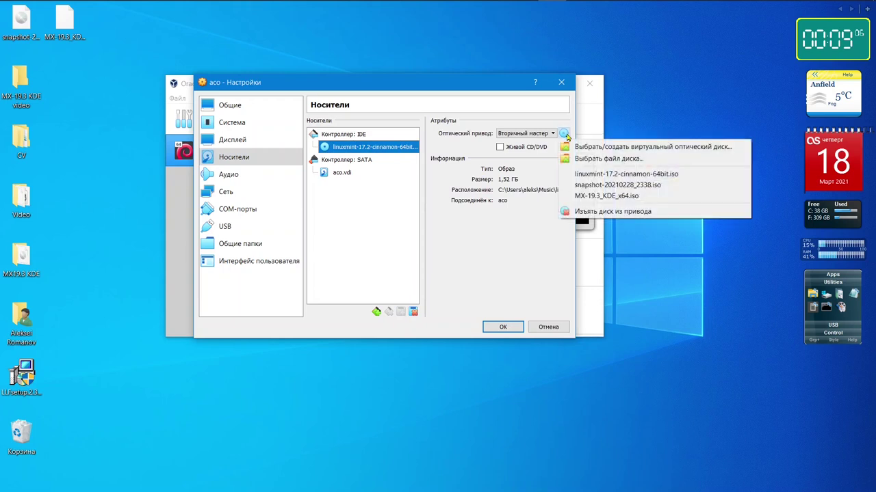
left_click(591, 159)
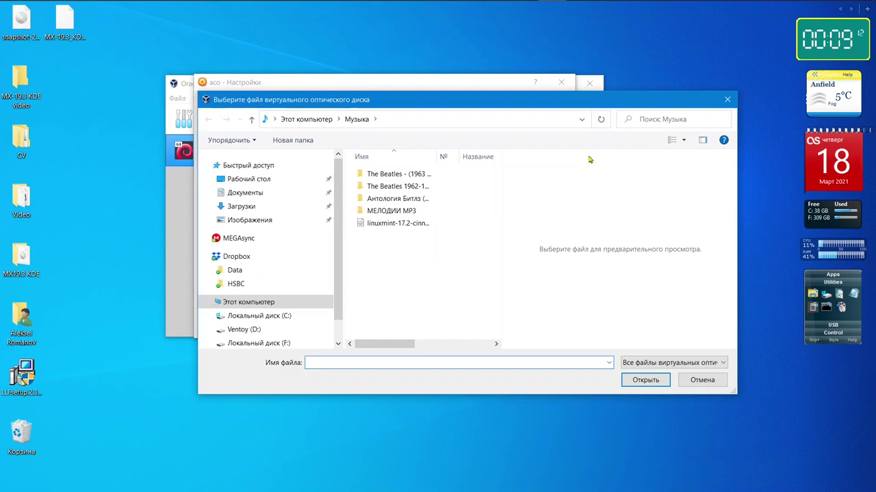
left_click(279, 345)
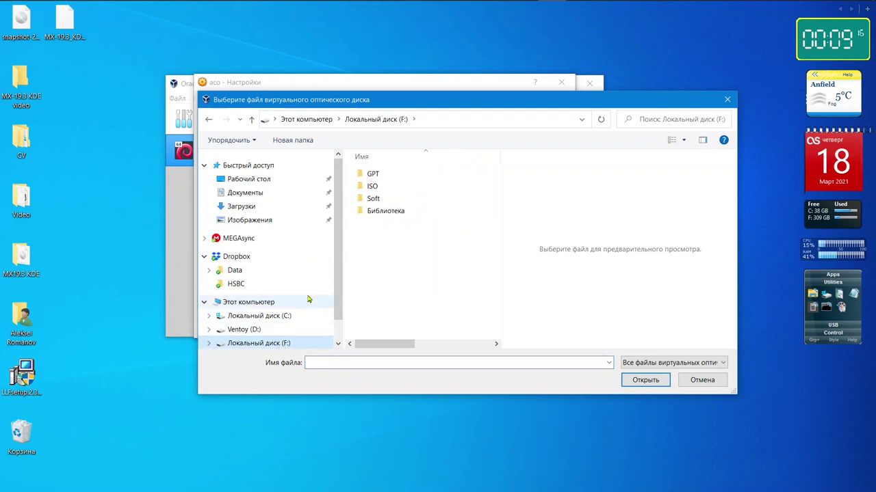
double_click(358, 188)
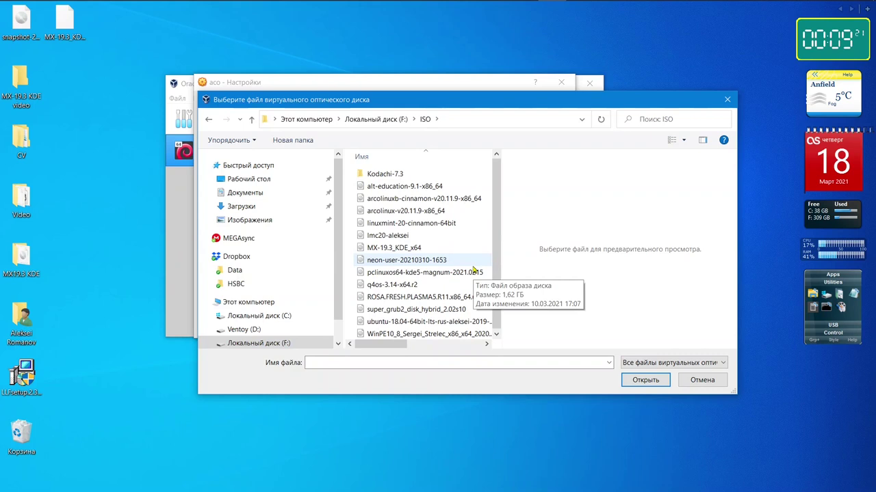
left_click(448, 250)
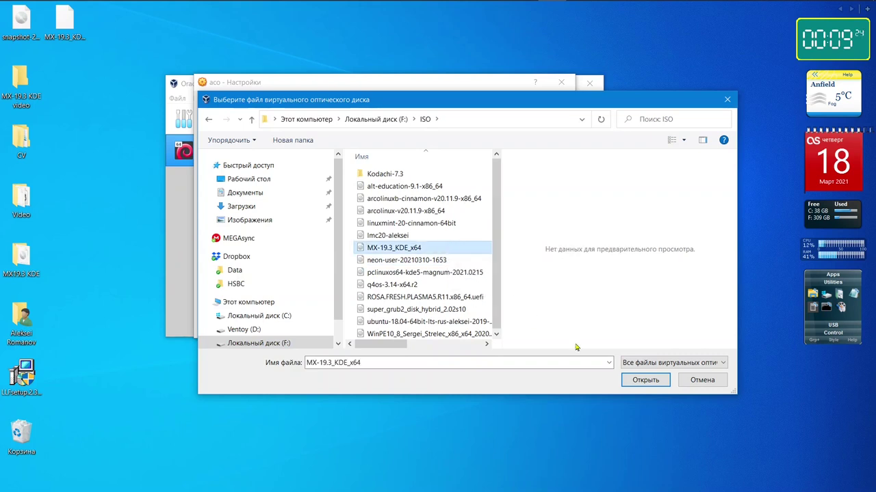
left_click(651, 380)
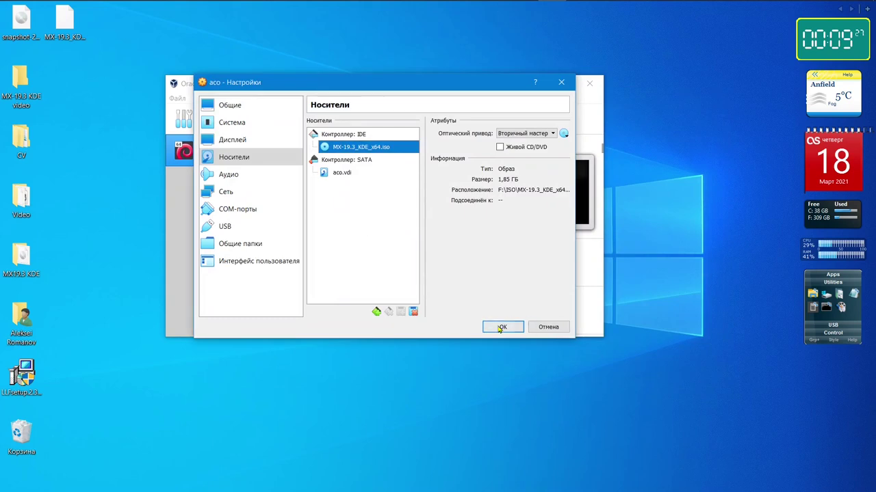
left_click(502, 328)
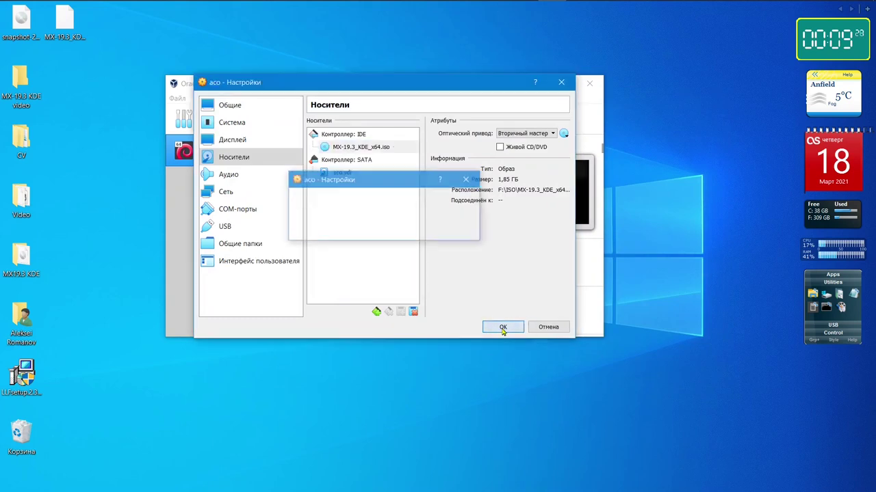
Start the aco virtual machine from the MX-19.3 KDE ISO, bring up the on-screen keyboard, and dismiss it.
left_click(424, 119)
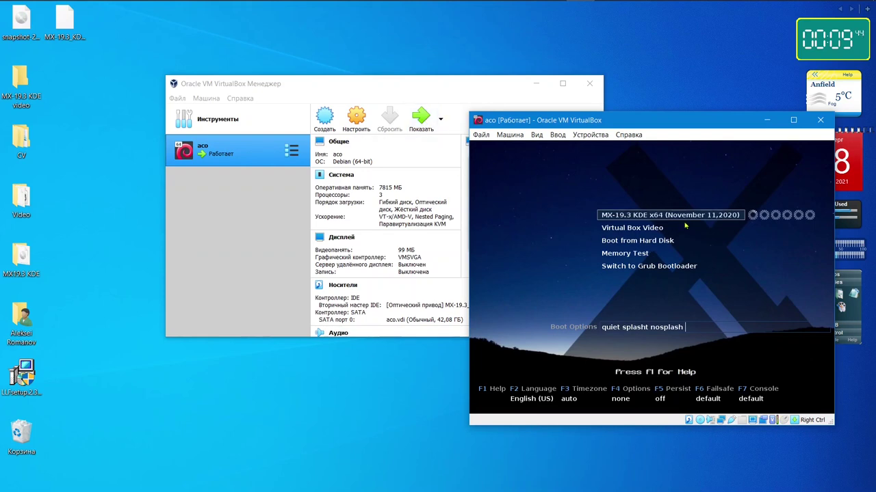
key("ctrl+super+o")
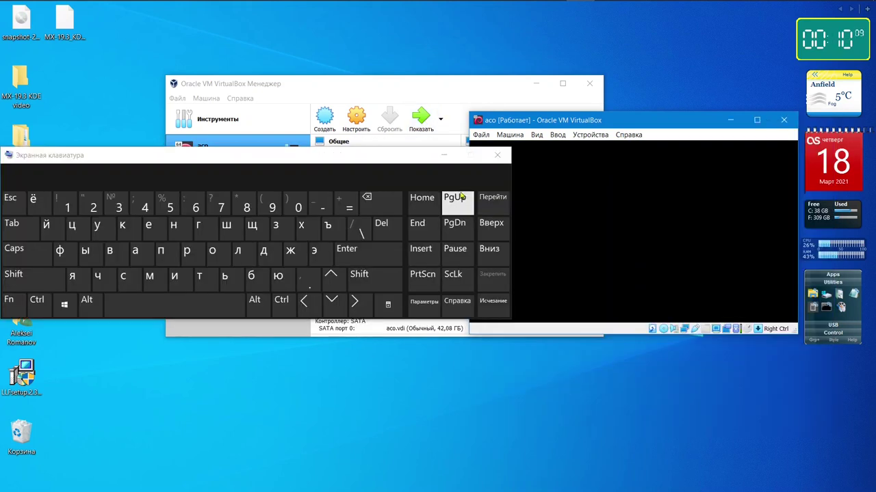
left_click(444, 158)
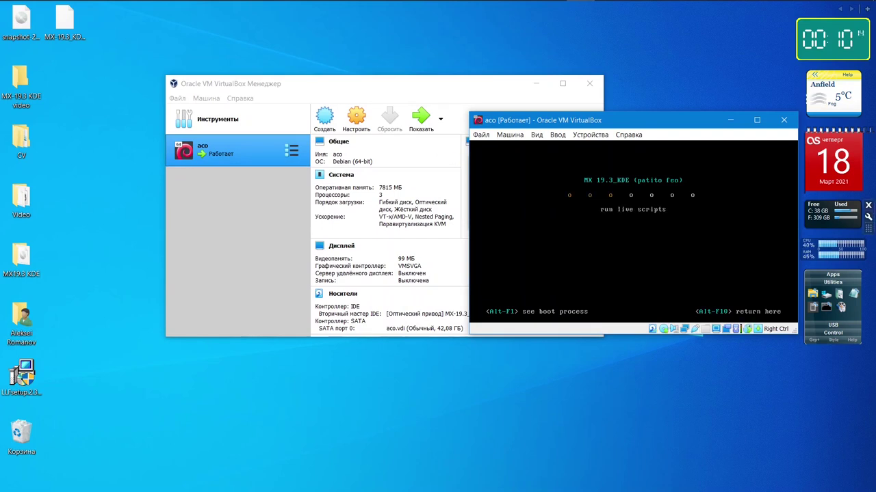
Power off the aco virtual machine and close the VirtualBox manager.
left_click(784, 120)
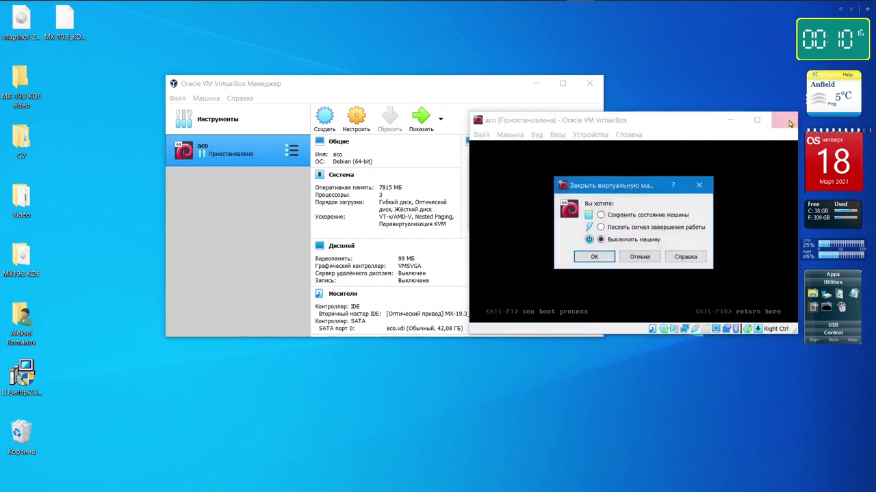
left_click(594, 257)
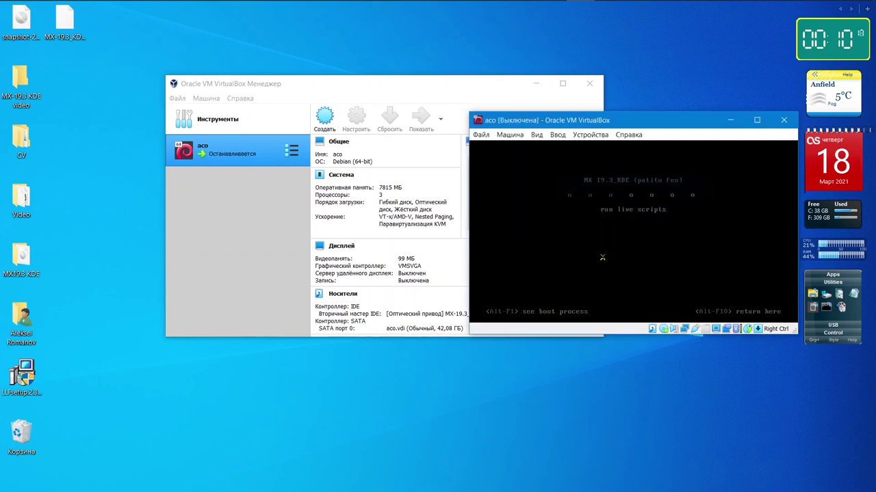
left_click(591, 84)
Switch to the my-videos.ctb notes in CherryTree, view the linked Ventoy download page, and minimize the browser and the notes.
mouse_move(462, 5)
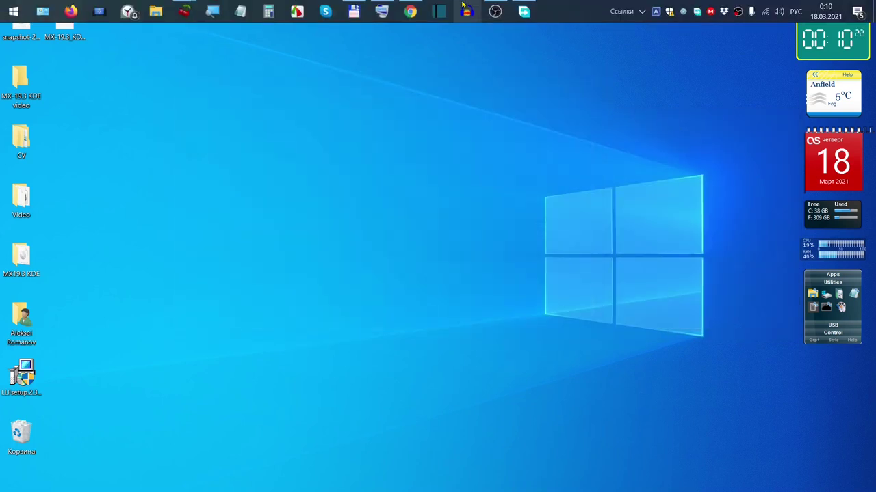
mouse_move(184, 11)
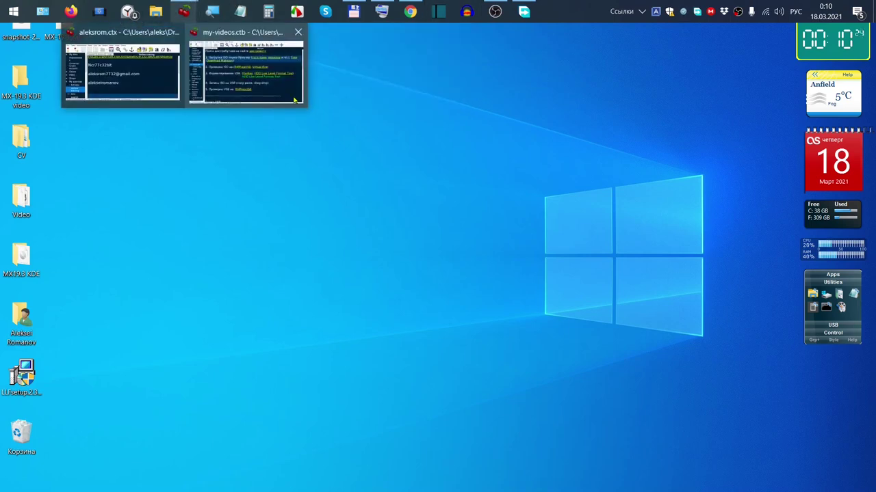
left_click(273, 88)
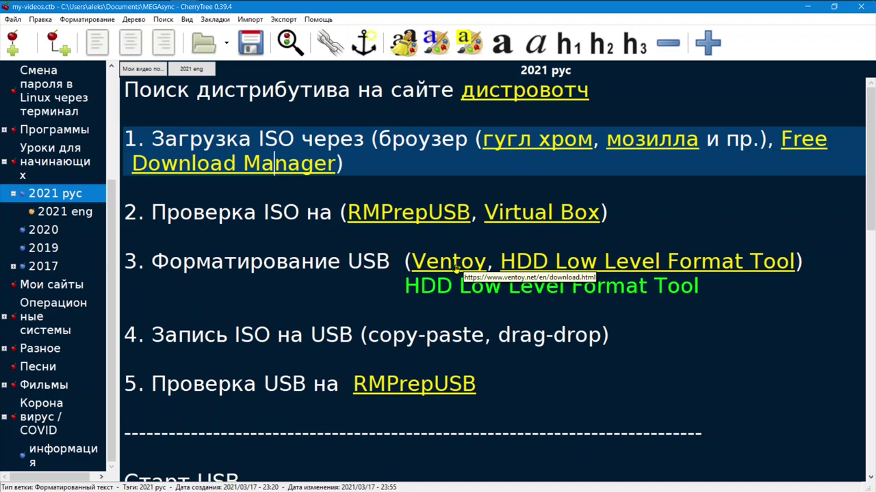
left_click(455, 268)
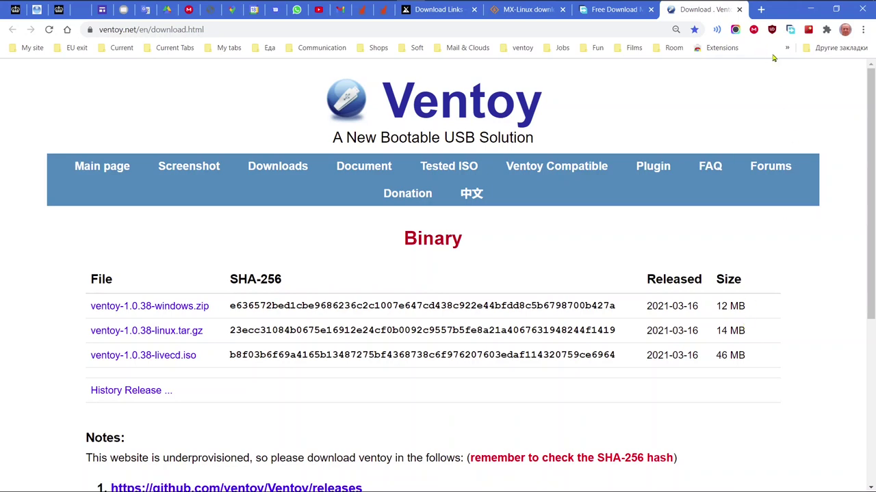
left_click(810, 8)
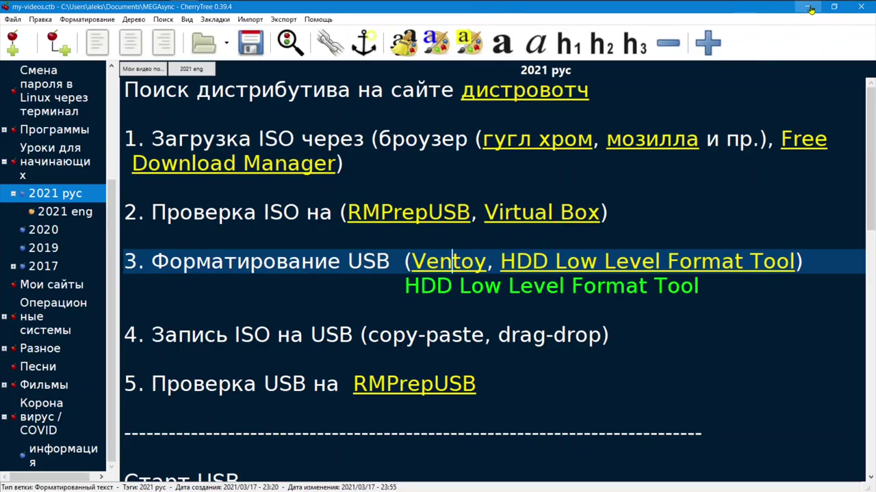
left_click(810, 8)
Switch to Total Commander and open the folder C:\Soft\ventoy-1.0.37.
mouse_move(530, 4)
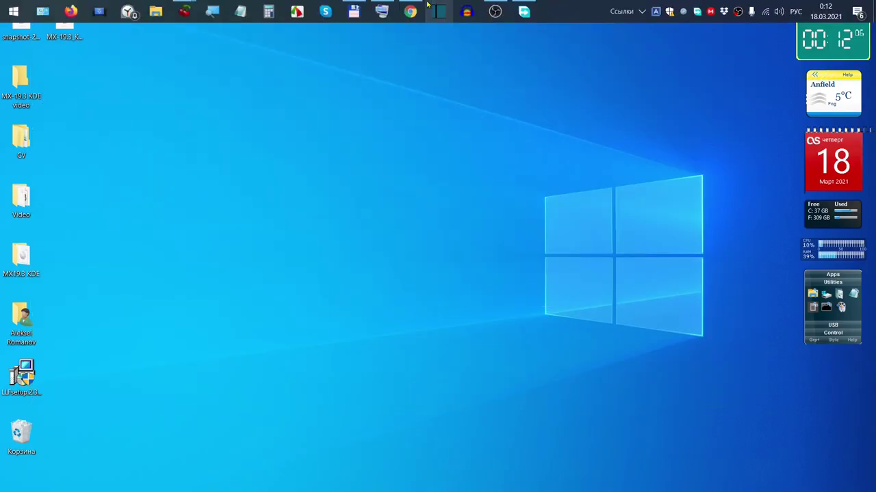
left_click(355, 11)
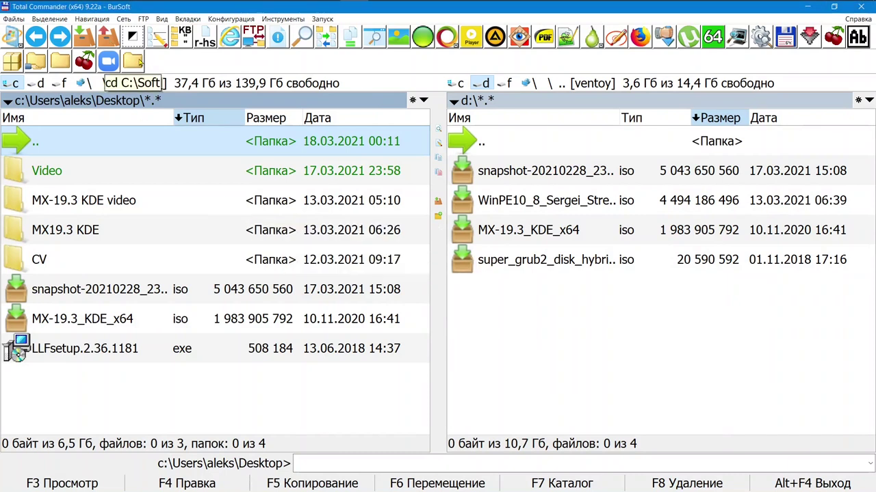
left_click(140, 62)
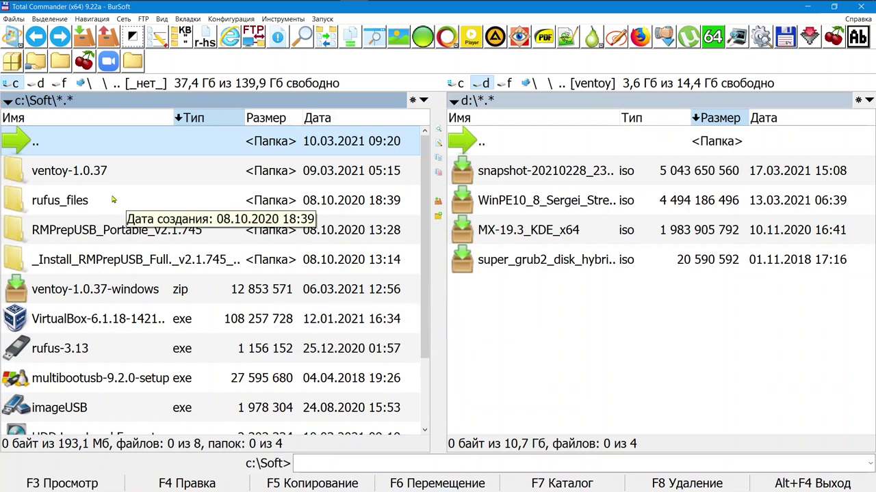
double_click(97, 172)
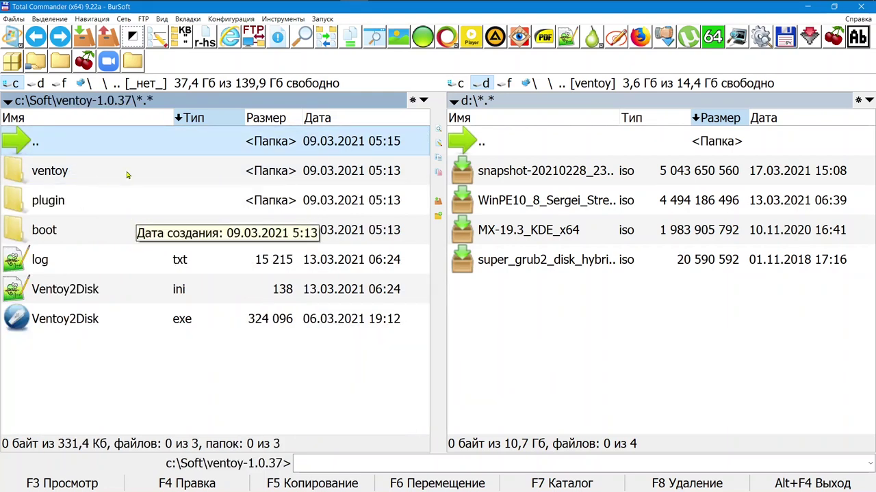
Mark all files and folders in ventoy-1.0.37 and clear the selection again.
left_click(135, 36)
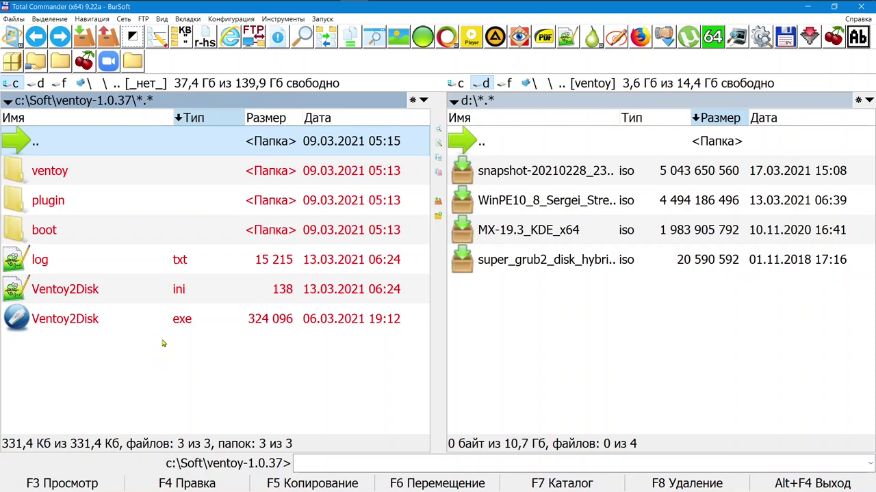
left_click(134, 38)
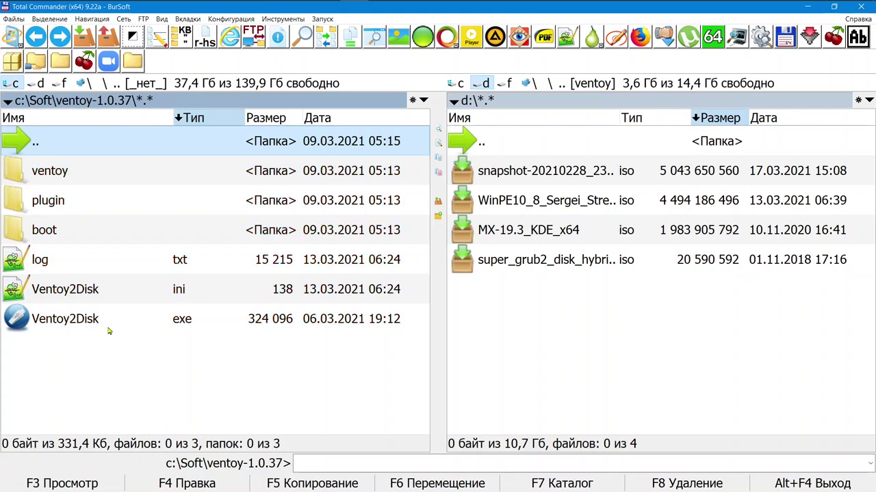
mouse_move(109, 327)
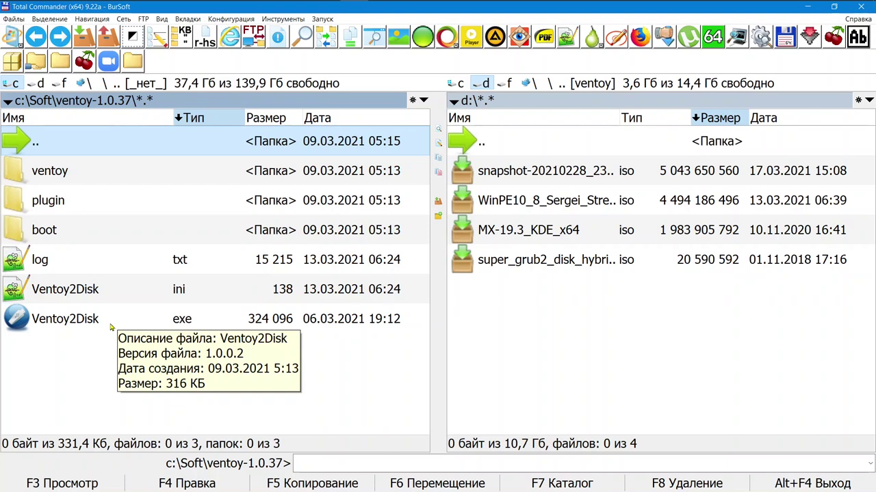
Run Ventoy2Disk.exe, update Ventoy on the Kingston DataTraveler 3.0 drive D:, and close the tool.
left_click(19, 319)
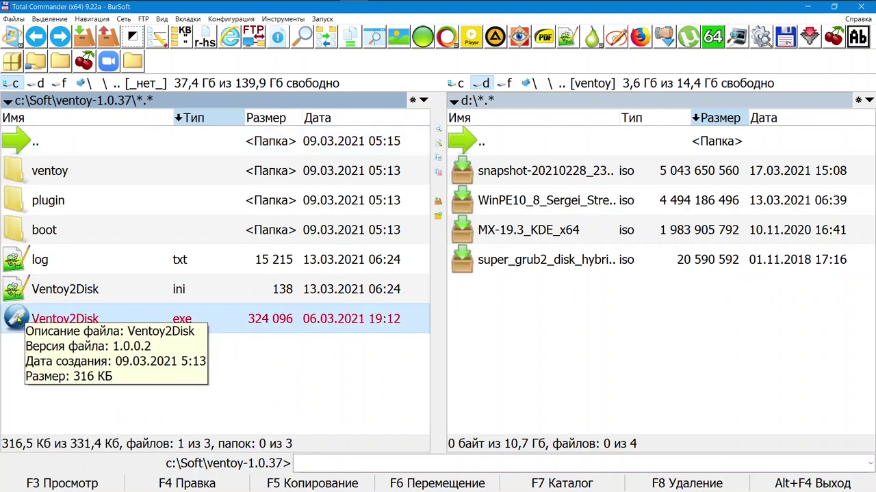
double_click(19, 319)
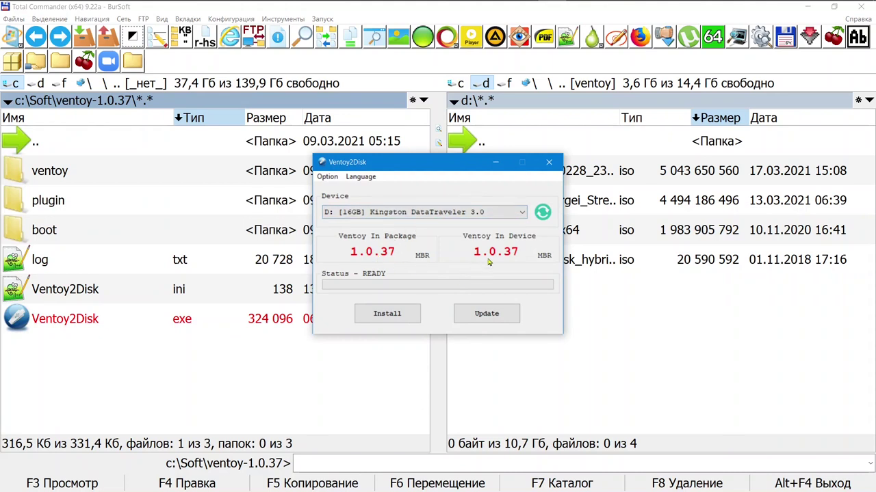
left_click(489, 315)
left_click(476, 295)
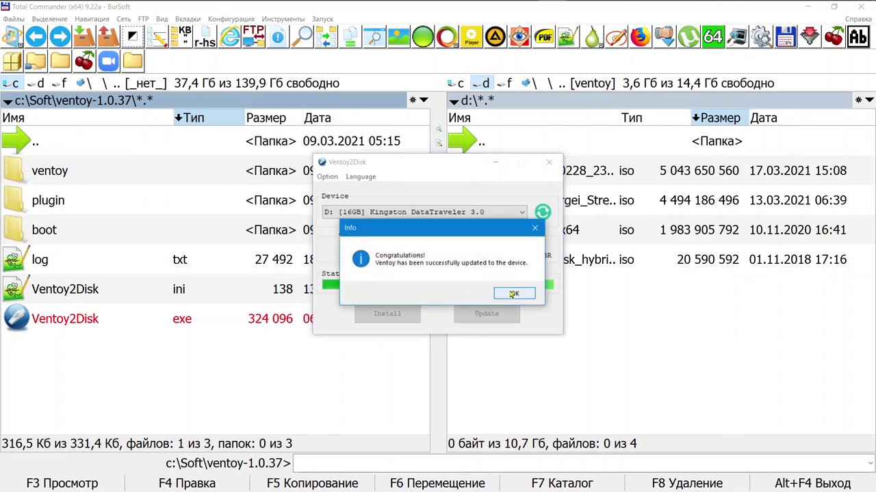
left_click(513, 294)
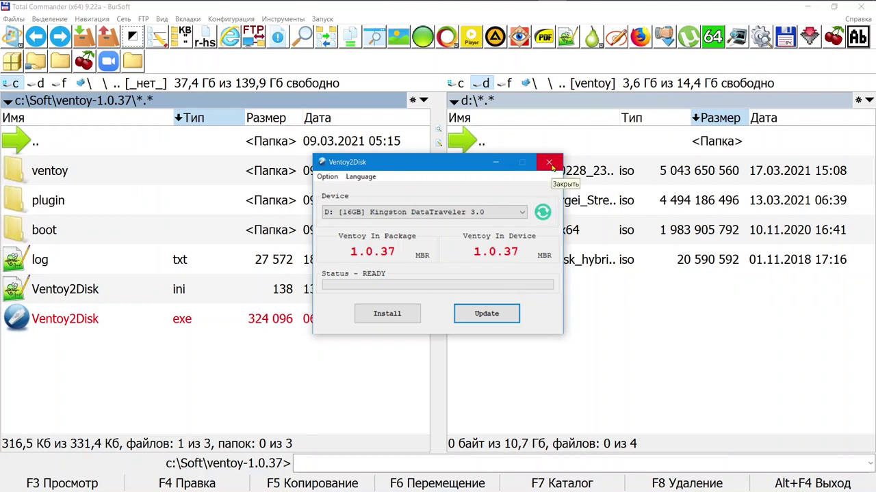
left_click(549, 162)
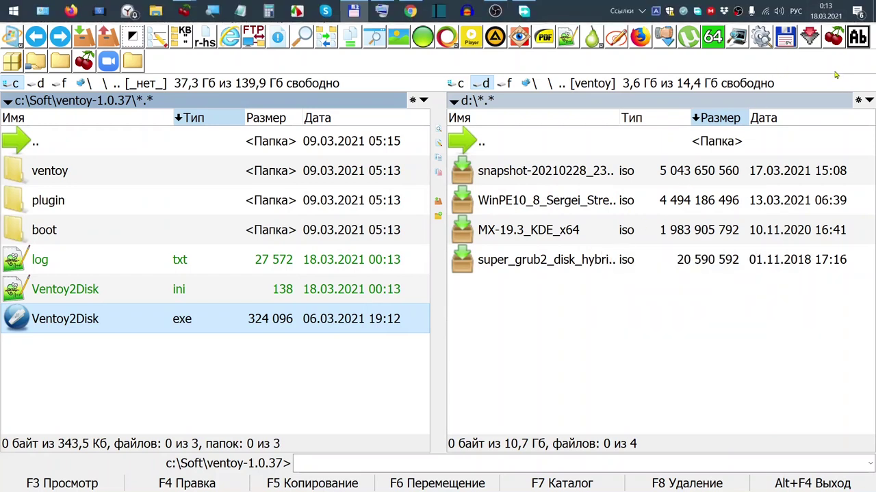
Minimize Total Commander, examine the Ventoy USB drive's partitions on Disk 2 in Windows Disk Management, and close it.
left_click(807, 8)
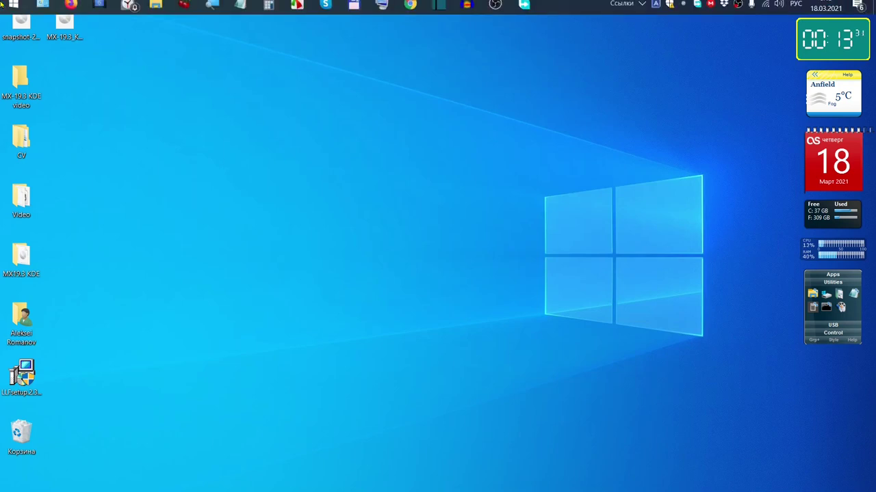
right_click(11, 10)
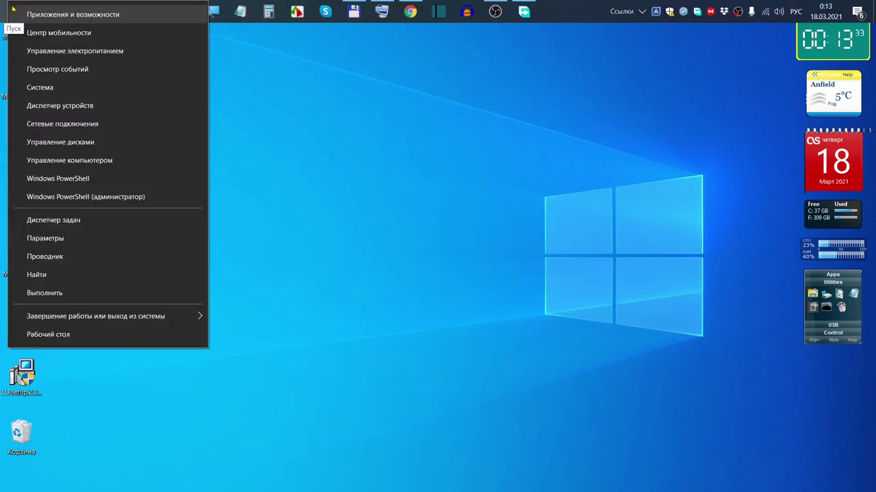
left_click(100, 145)
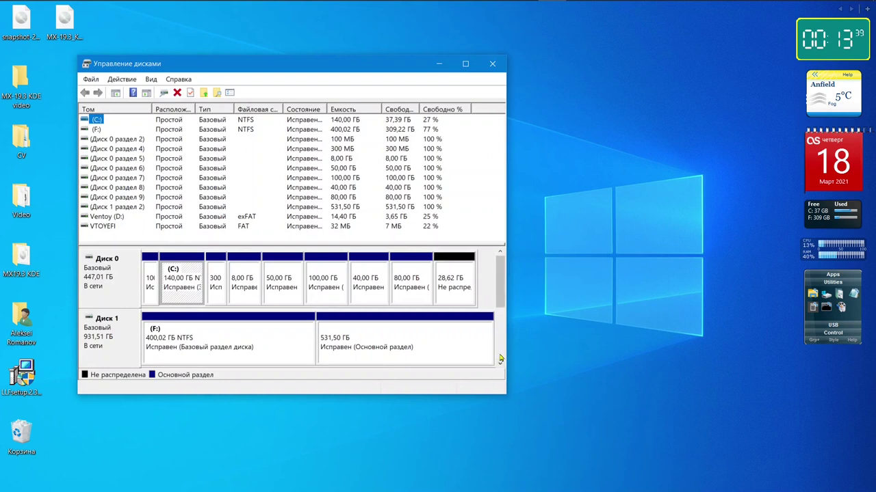
left_click(500, 366)
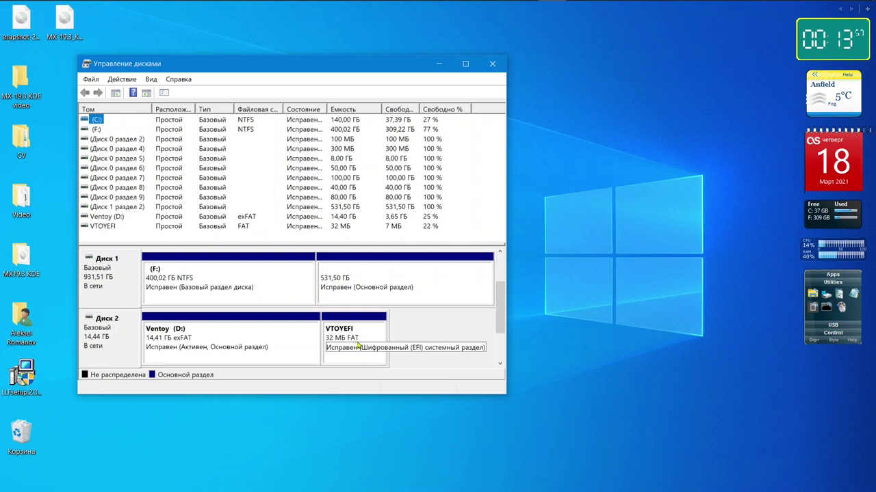
left_click(492, 66)
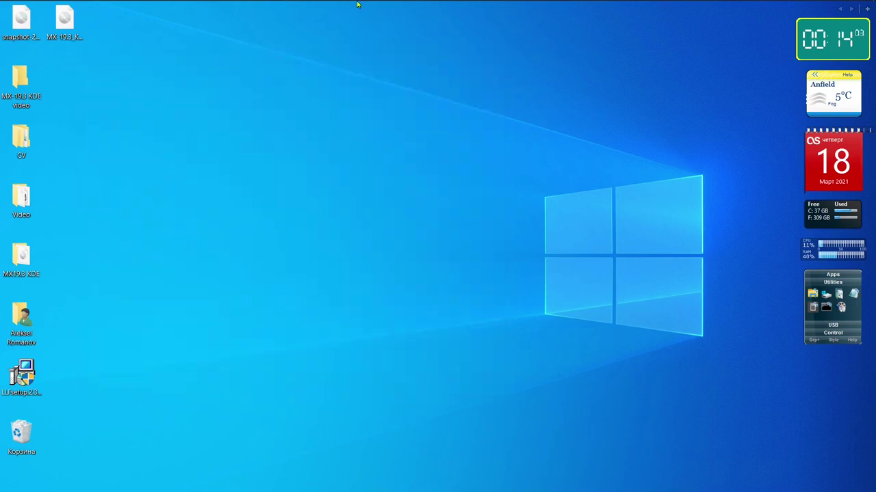
Switch to the my-videos.ctb notes in CherryTree and read the linked SoftPortal page for HDD Low Level Format Tool.
mouse_move(186, 9)
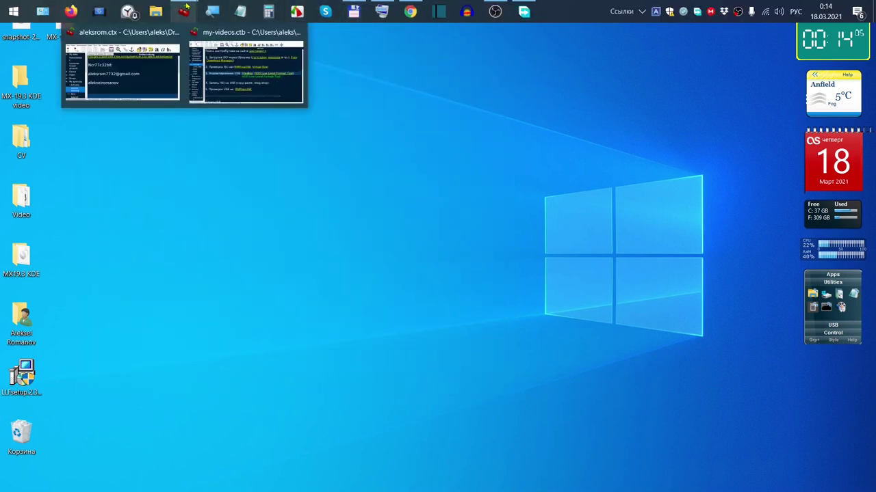
left_click(286, 92)
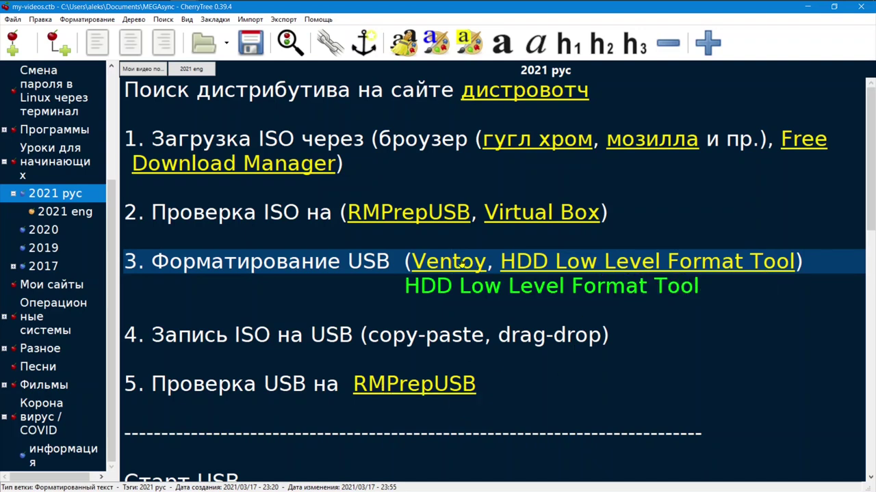
left_click(681, 264)
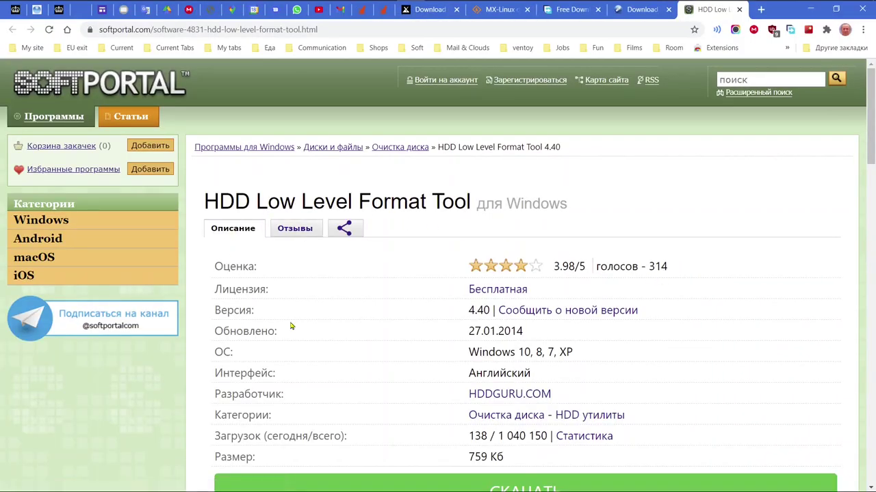
scroll(376, 405, "down", 2)
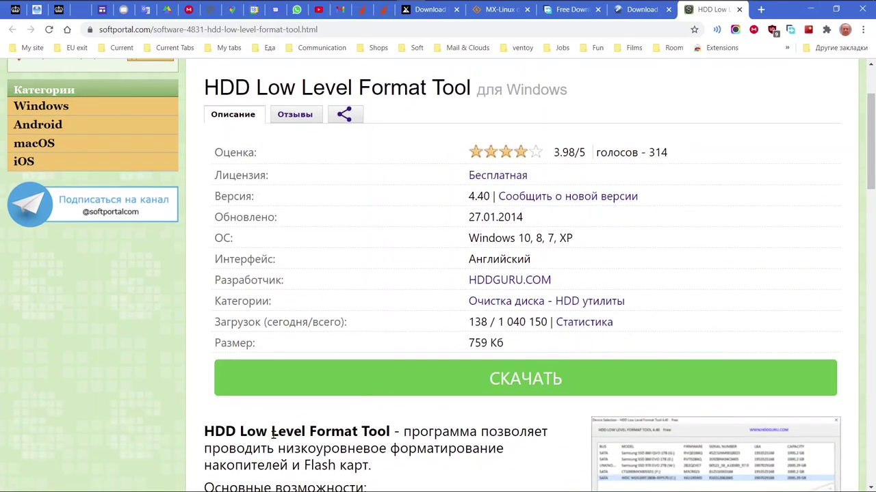
scroll(273, 433, "down", 2)
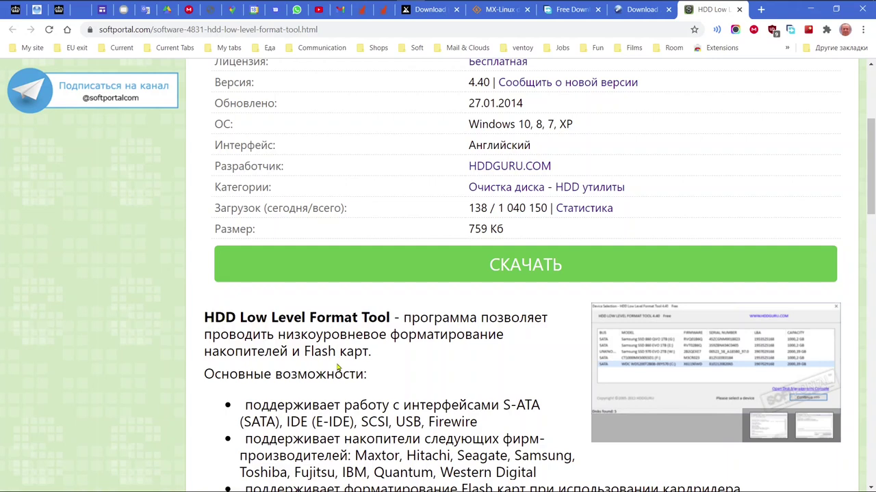
scroll(395, 390, "down", 2)
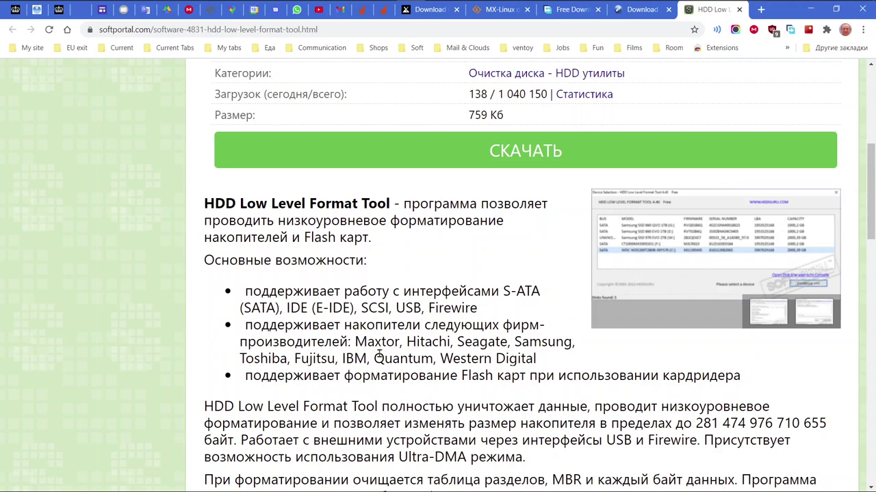
Close the SoftPortal, Ventoy, Free Download Manager, SourceForge and MX Linux pages, and minimize the browser and the notes.
left_click(738, 10)
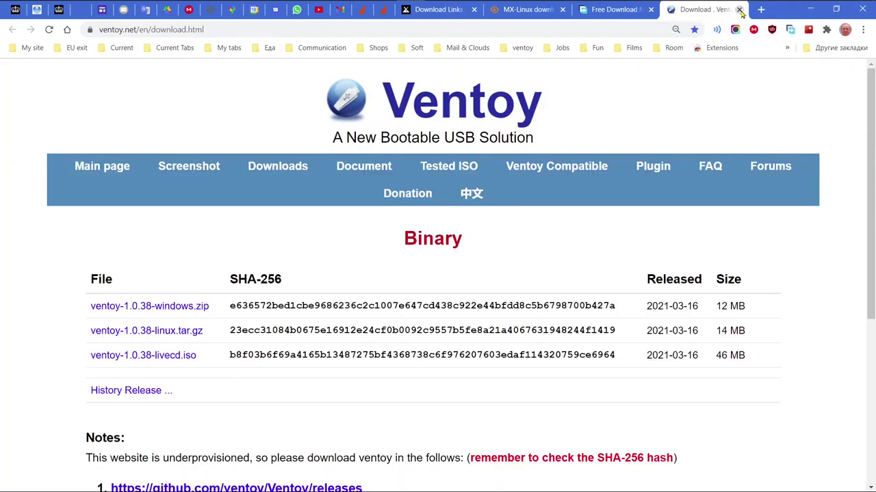
left_click(738, 10)
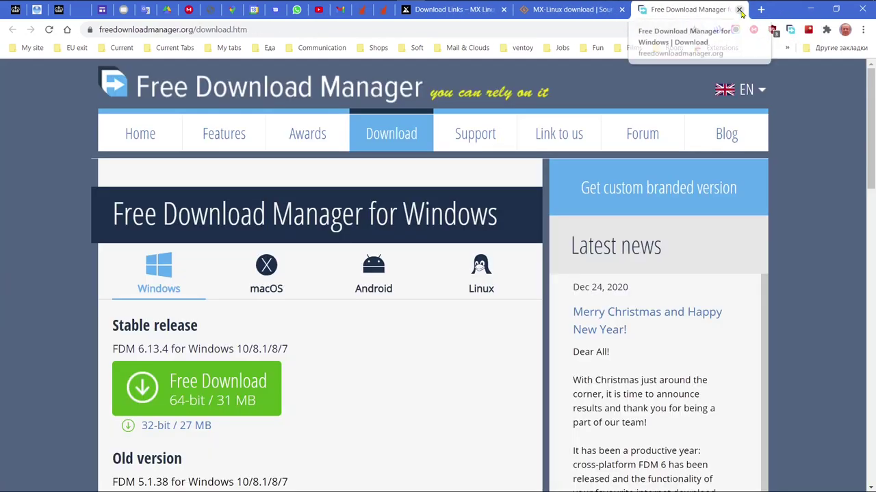
middle_click(742, 12)
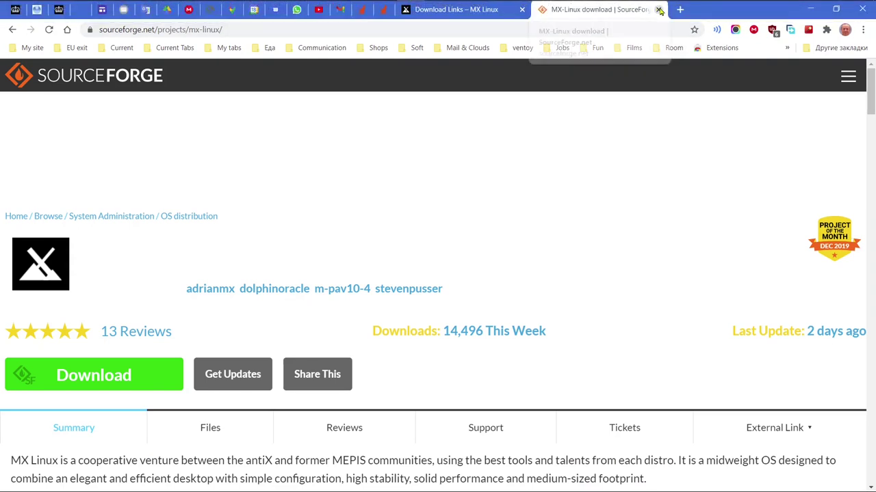
left_click(657, 9)
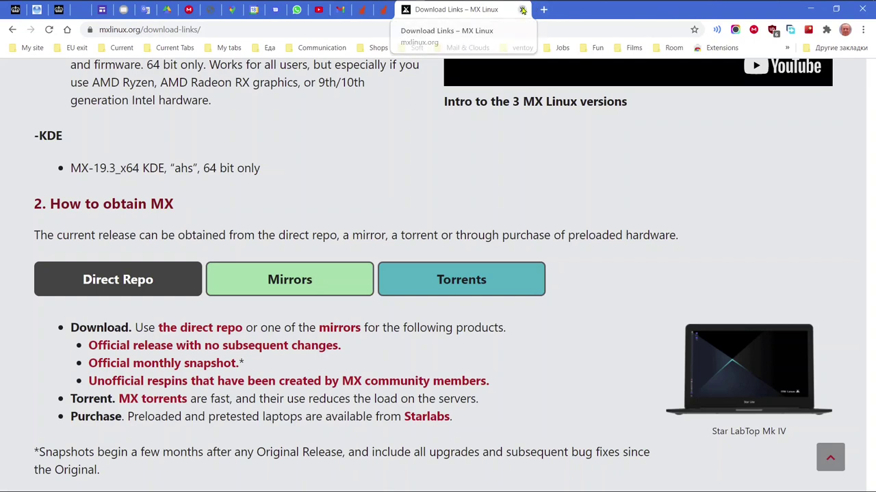
left_click(522, 10)
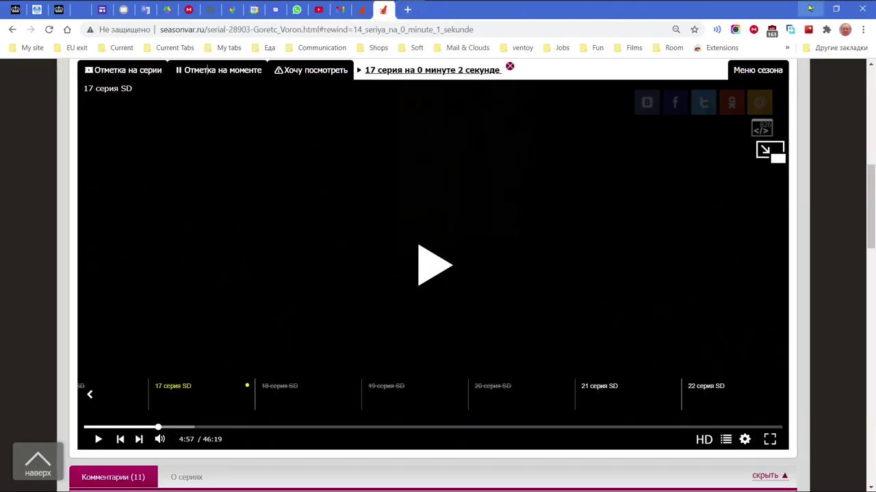
left_click(809, 8)
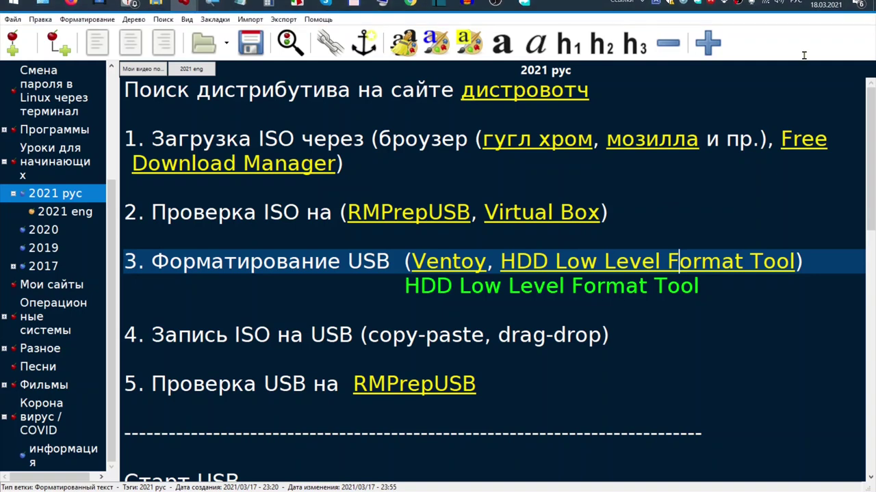
left_click(808, 9)
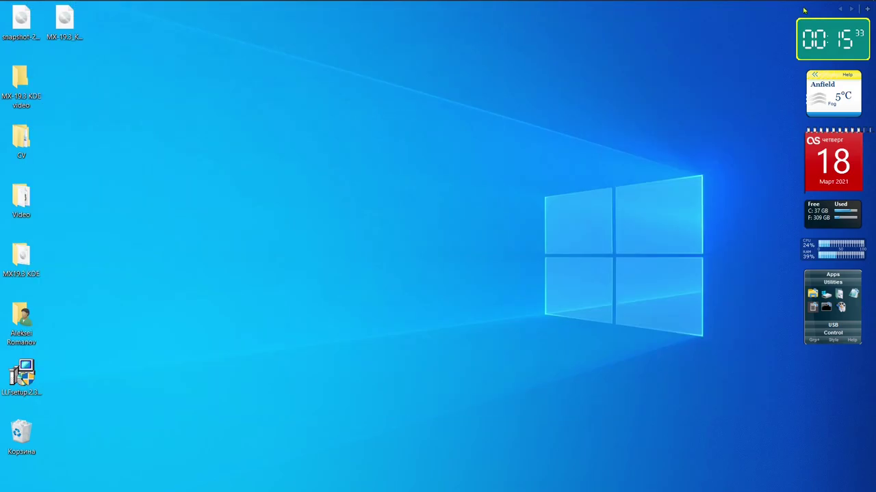
Switch to Total Commander and browse drive F: to its Soft folder in the source panel.
mouse_move(456, 1)
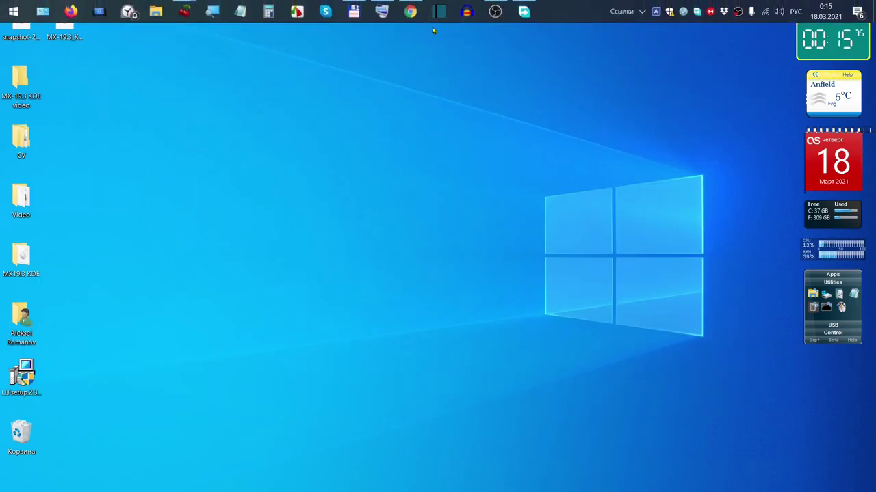
left_click(354, 11)
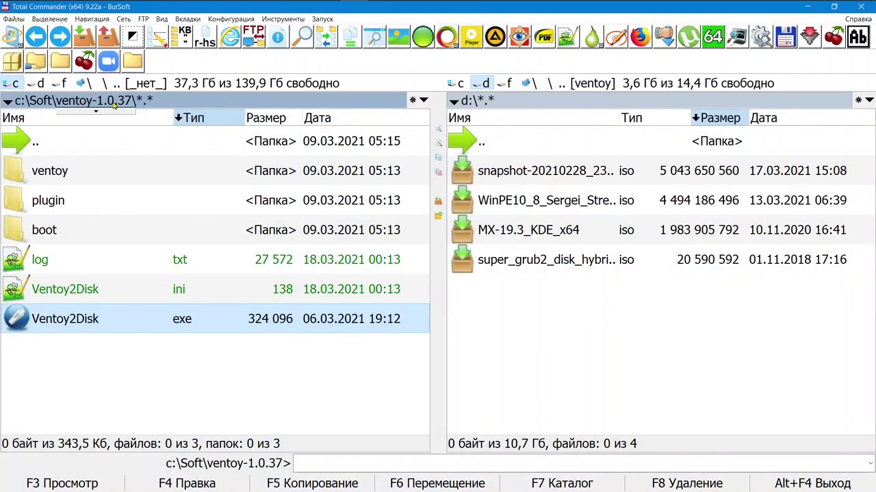
left_click(63, 83)
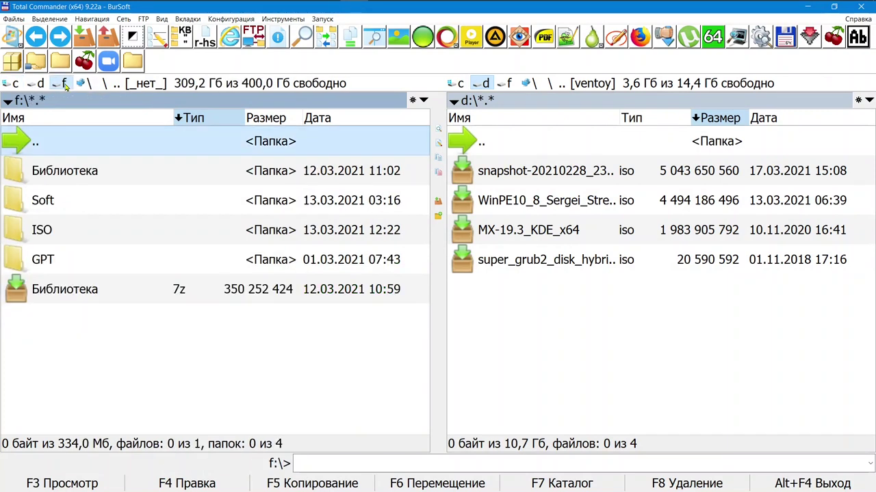
left_click(37, 211)
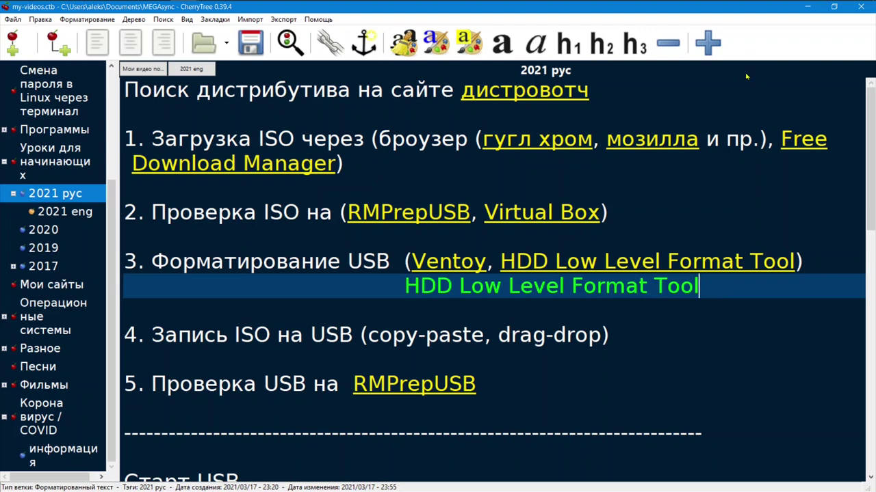
View the HDD Low Level Format Tool page linked in the my-videos.ctb notes again, and minimize the browser and the notes.
left_click(746, 264)
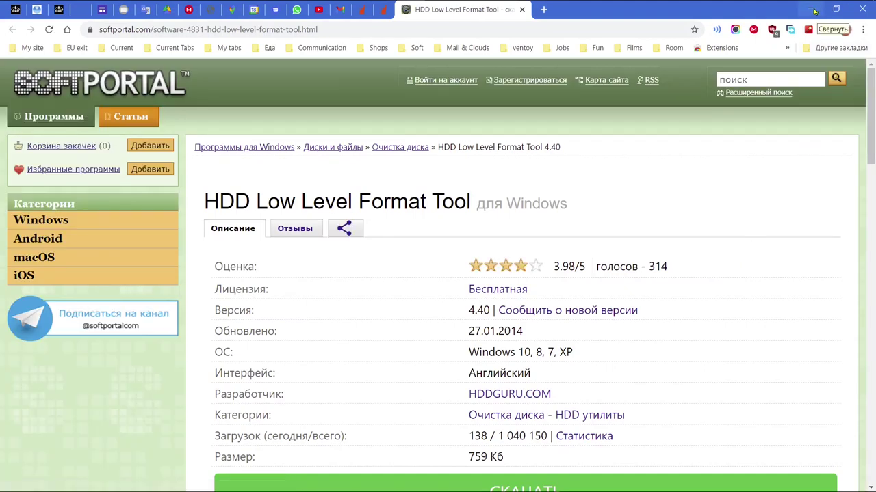
left_click(811, 9)
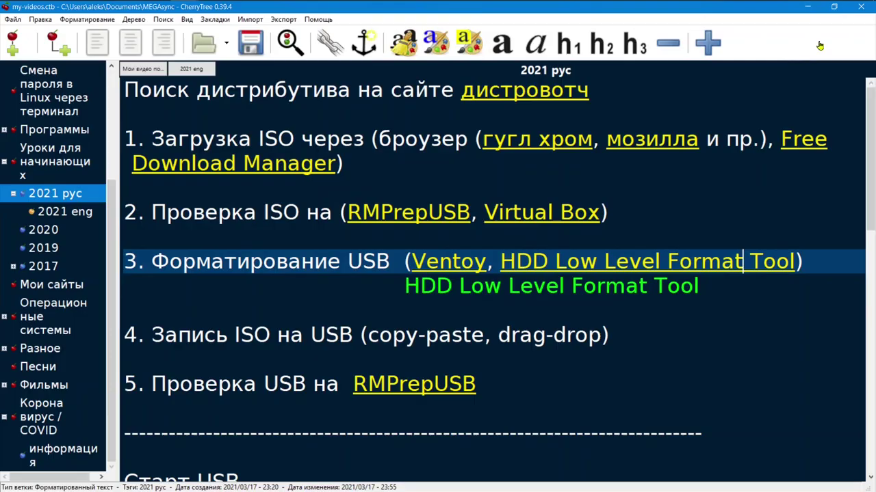
left_click(808, 7)
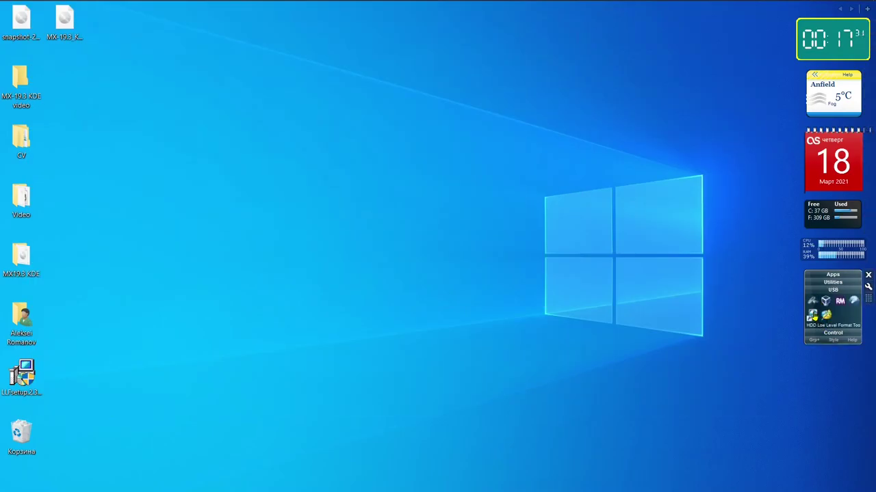
Open the Kingston DataTraveler 3.0 (D:) in HDD Low Level Format Tool, examine its low-level format and quick wipe options, and close the tool.
left_click(811, 315)
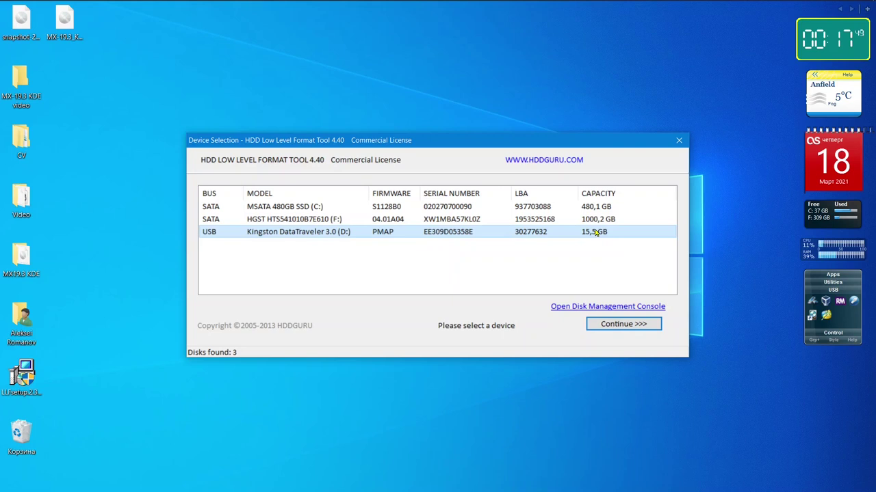
left_click(636, 325)
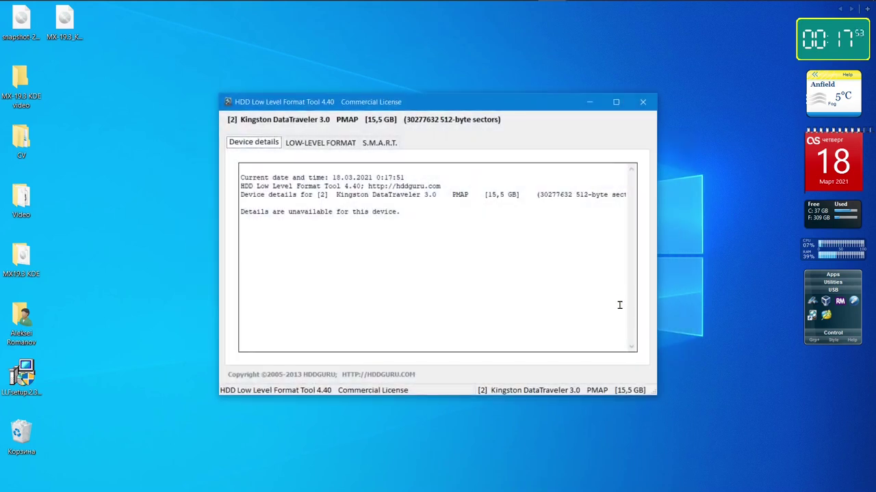
left_click(320, 145)
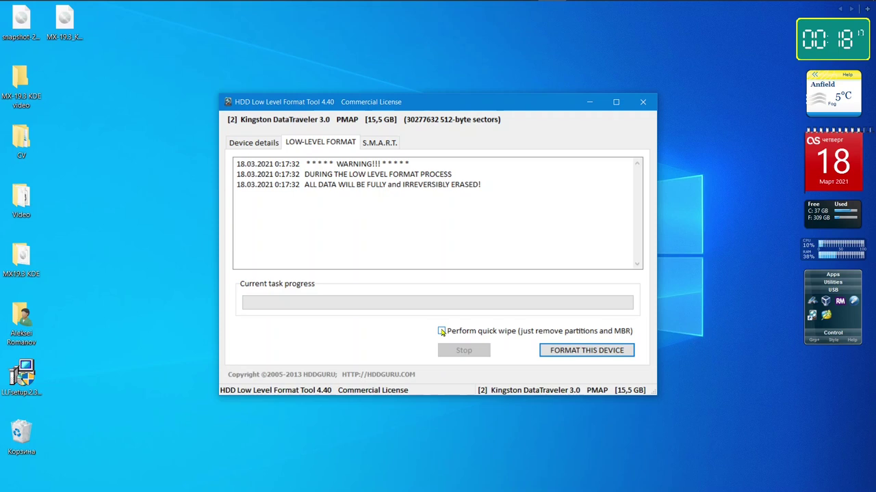
left_click(442, 332)
left_click(441, 330)
left_click(643, 102)
Open Disk Management, examine the Ventoy (D:) and VTOYEFI partitions and the available options for Disk 2, and close it.
mouse_move(253, 3)
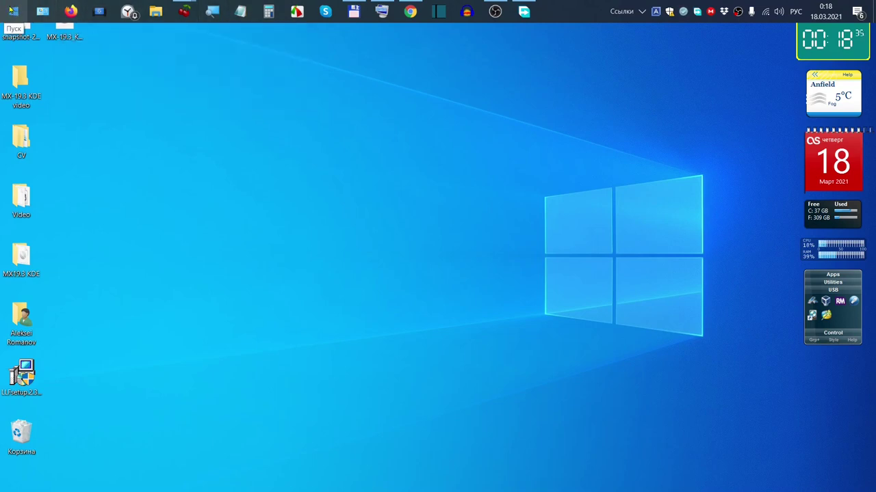
right_click(13, 10)
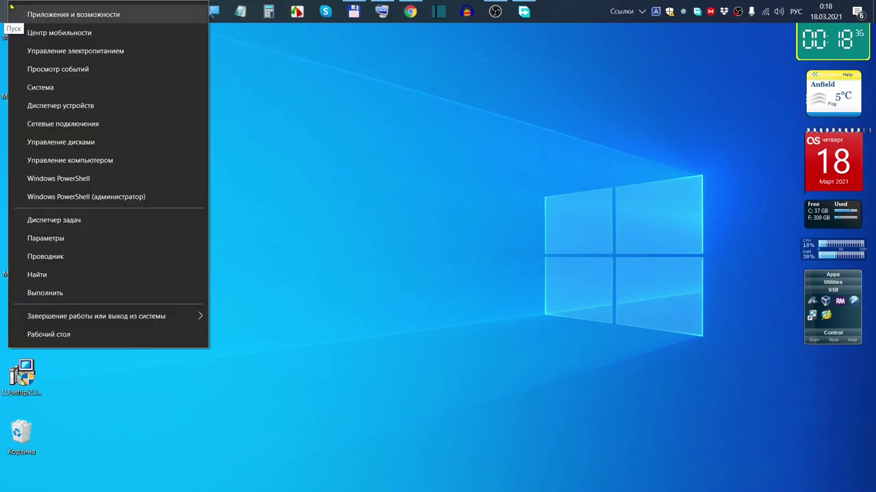
left_click(117, 142)
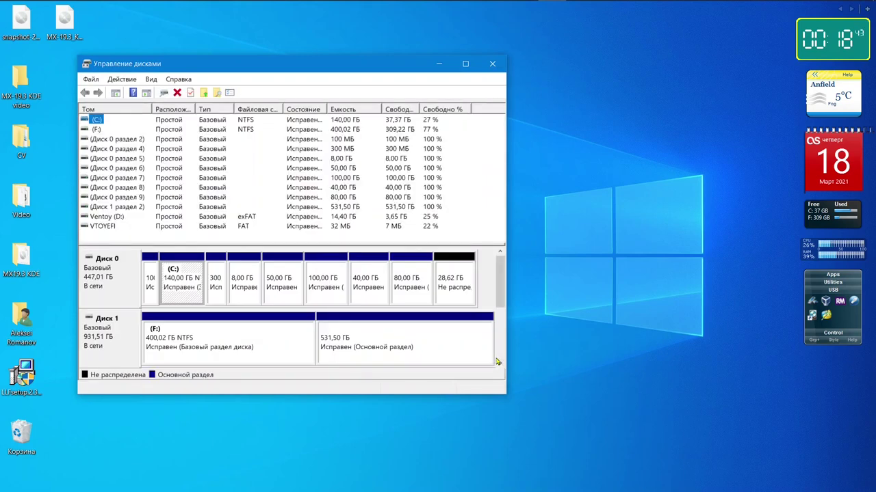
scroll(502, 359, "down", 1)
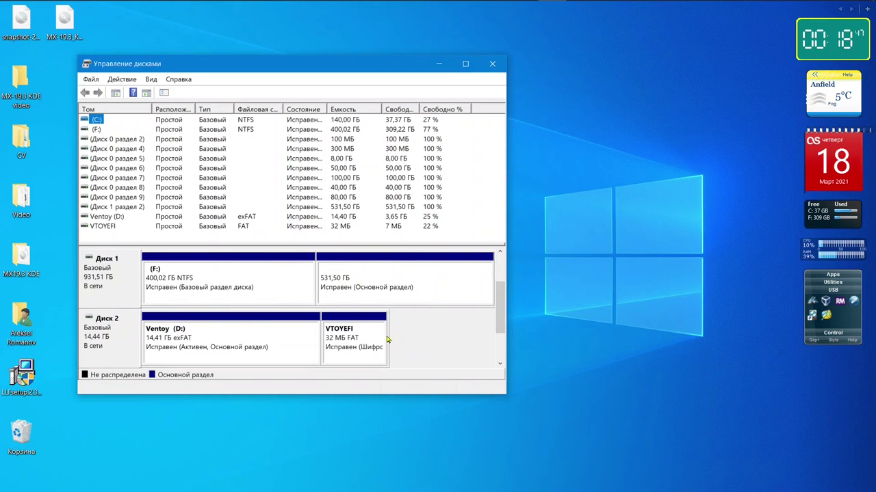
right_click(112, 333)
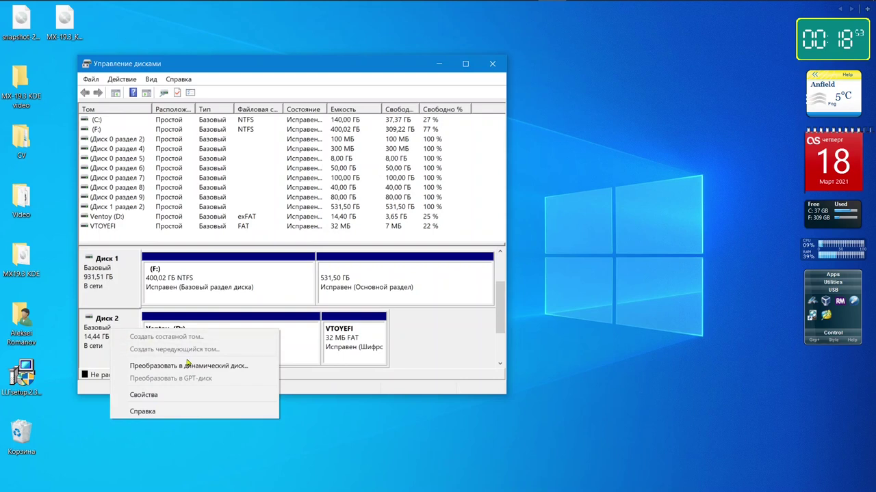
left_click(437, 348)
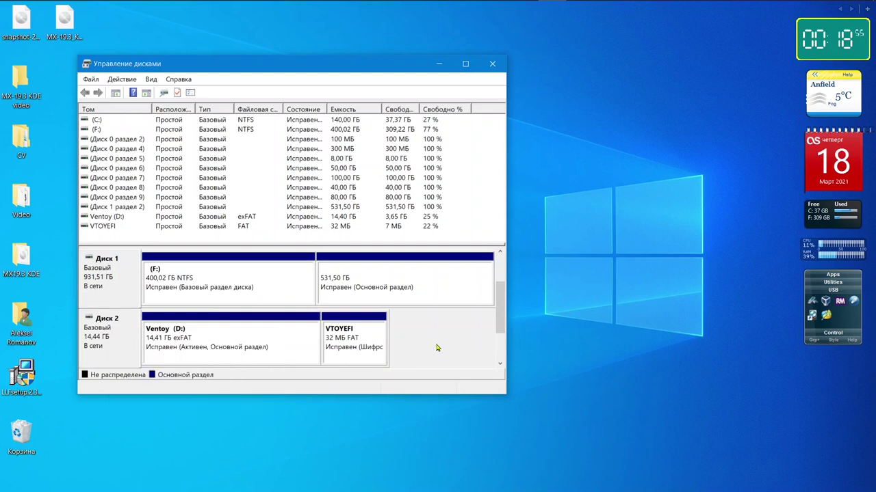
left_click(493, 64)
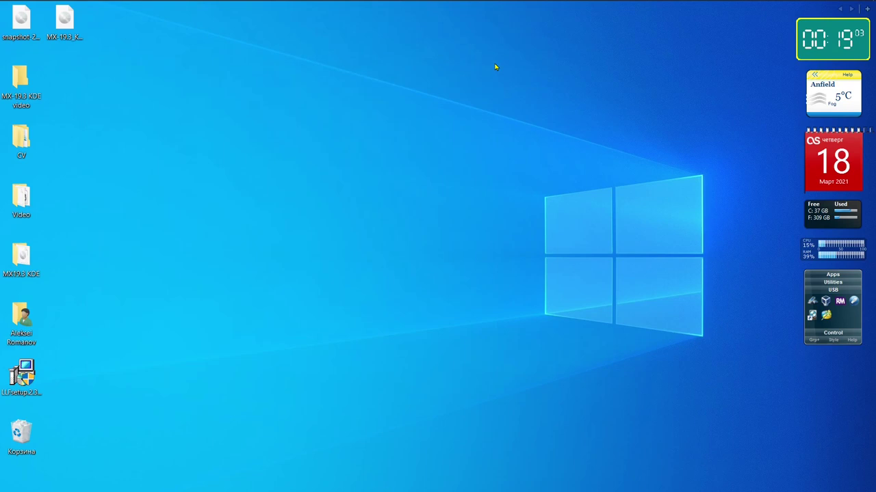
Switch to Total Commander and view the ISO files on the Ventoy drive D:.
mouse_move(420, 3)
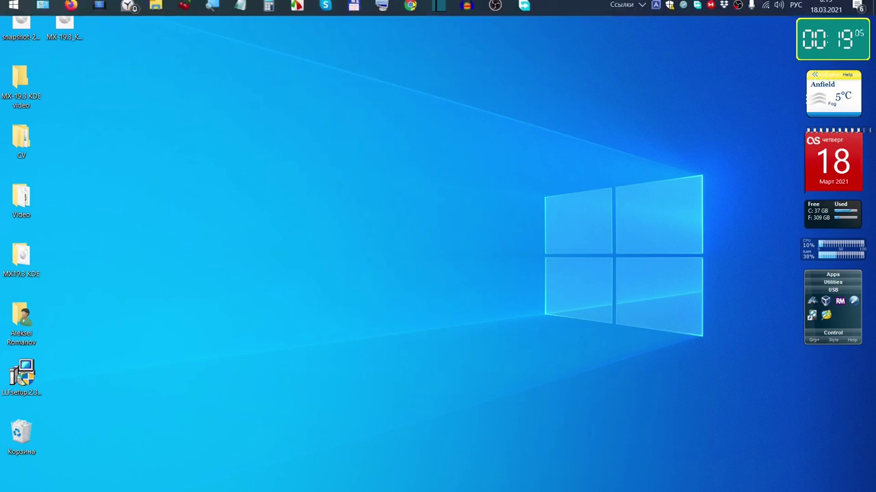
left_click(382, 11)
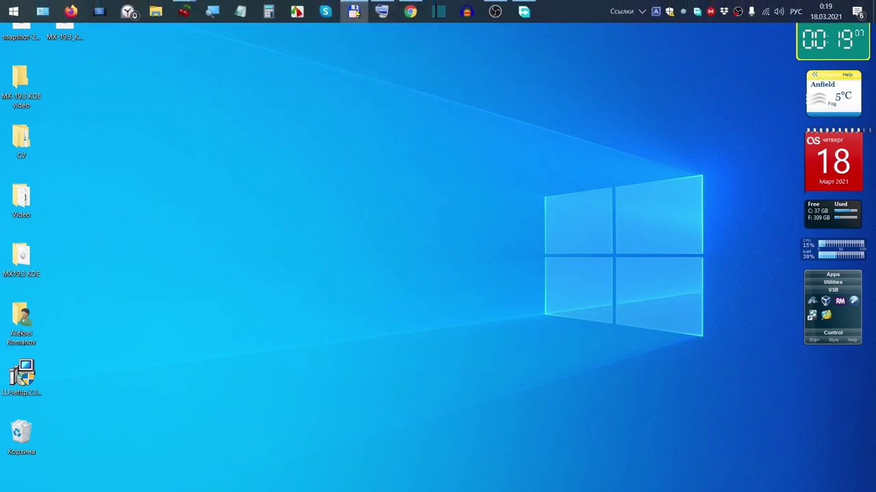
left_click(631, 300)
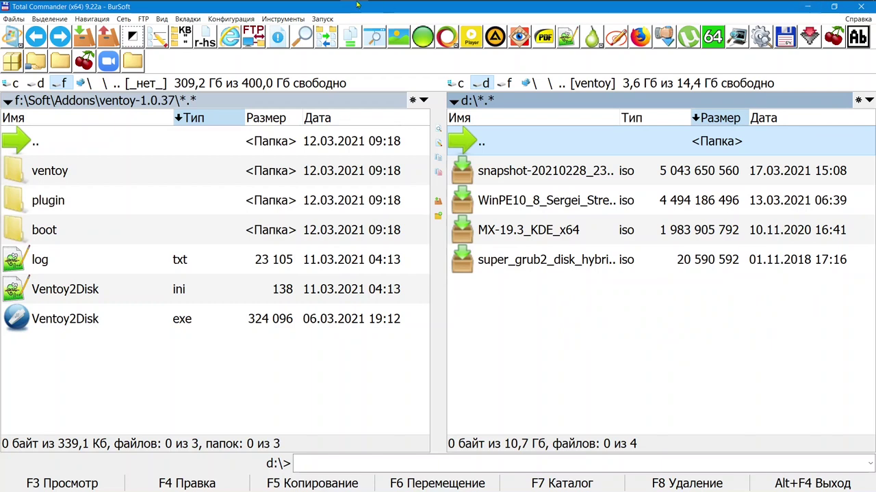
Switch to the my-videos.ctb notes in CherryTree and open the linked DistroWatch site.
mouse_move(326, 5)
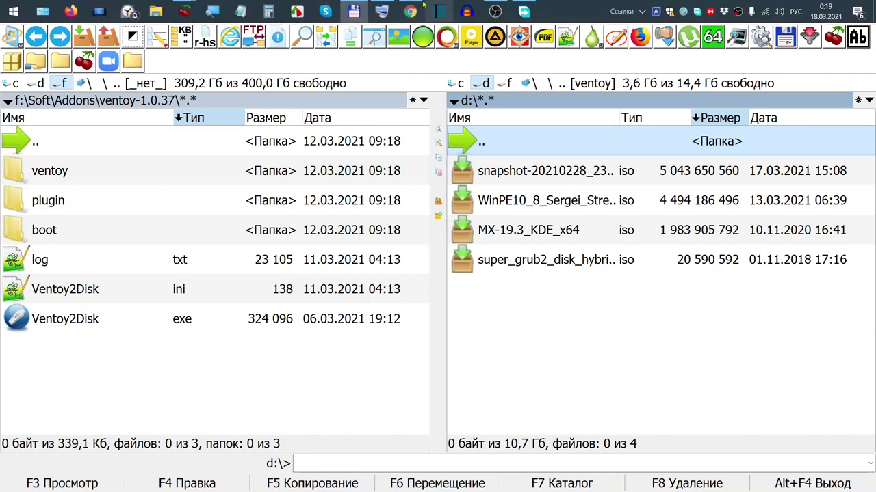
mouse_move(188, 12)
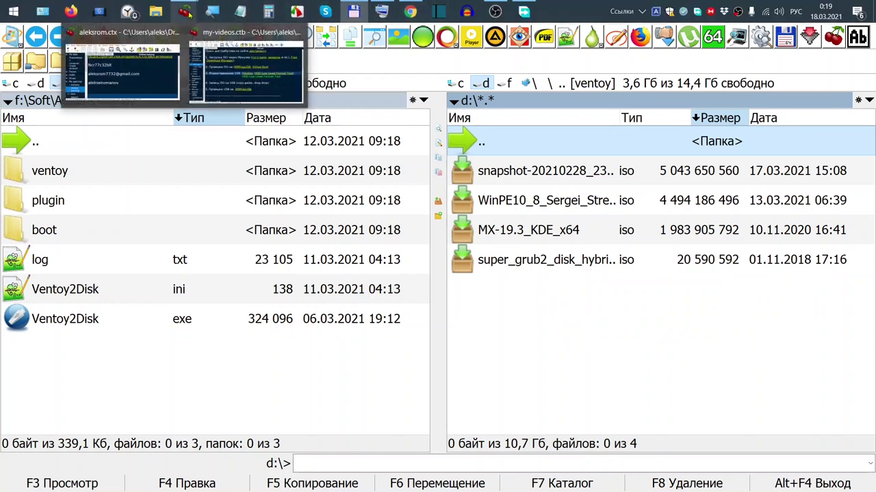
left_click(300, 106)
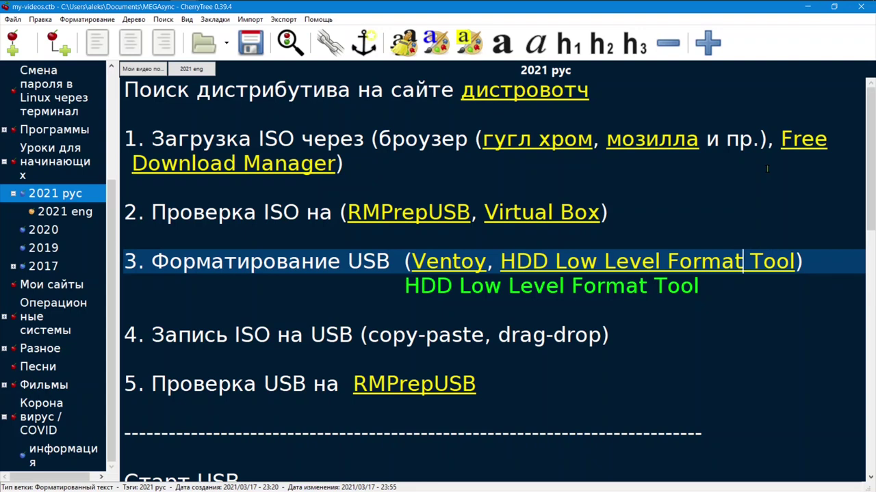
left_click(565, 96)
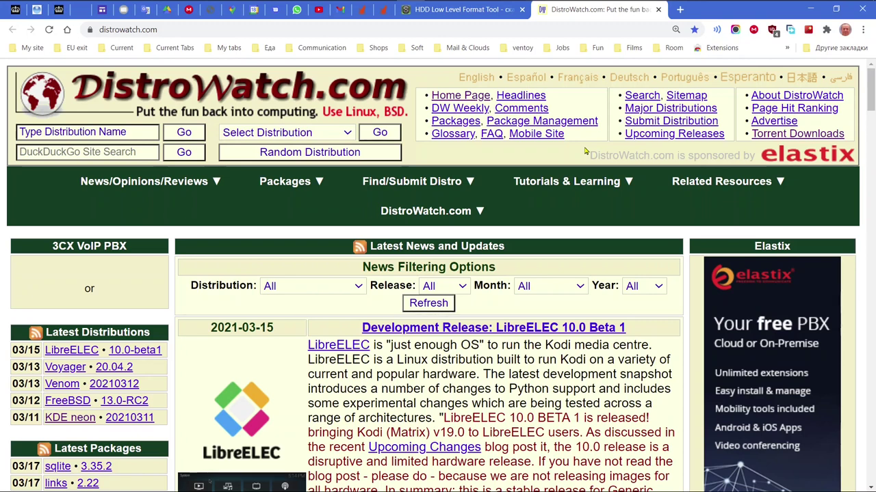
Examine the Page Hit Ranking of distributions on the DistroWatch home page and return to the page header.
scroll(584, 151, "down", 3)
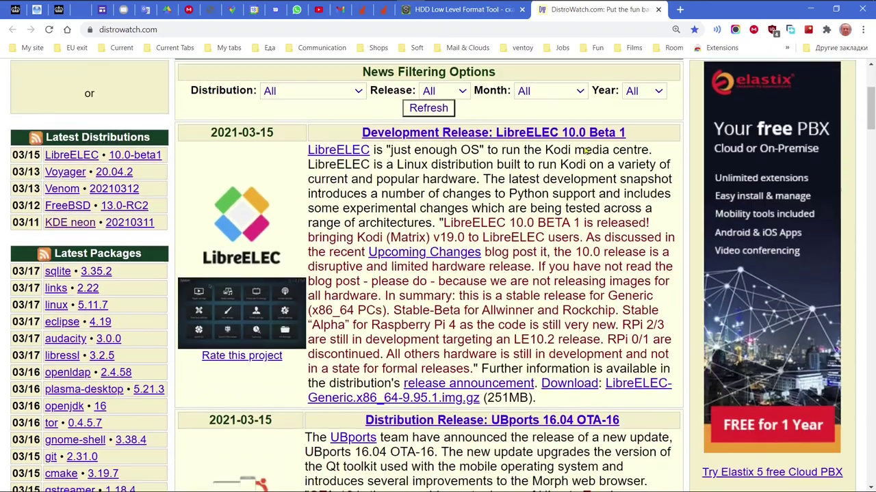
scroll(585, 147, "down", 4)
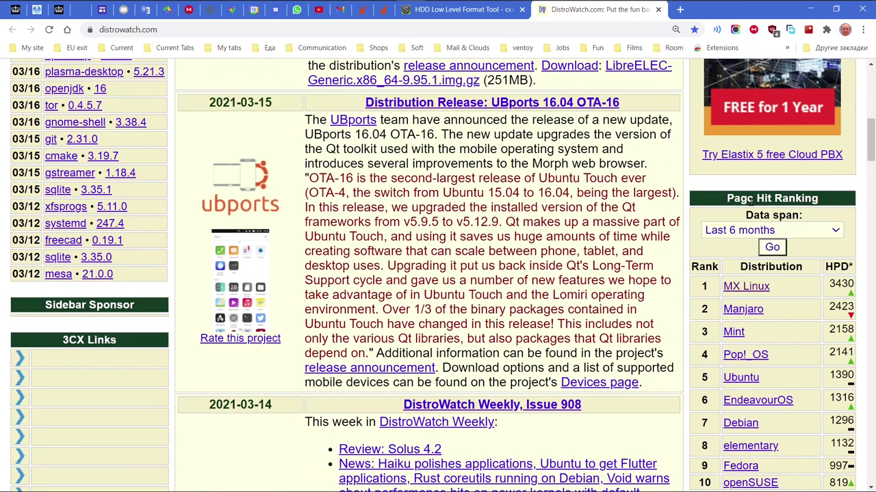
scroll(749, 198, "down", 2)
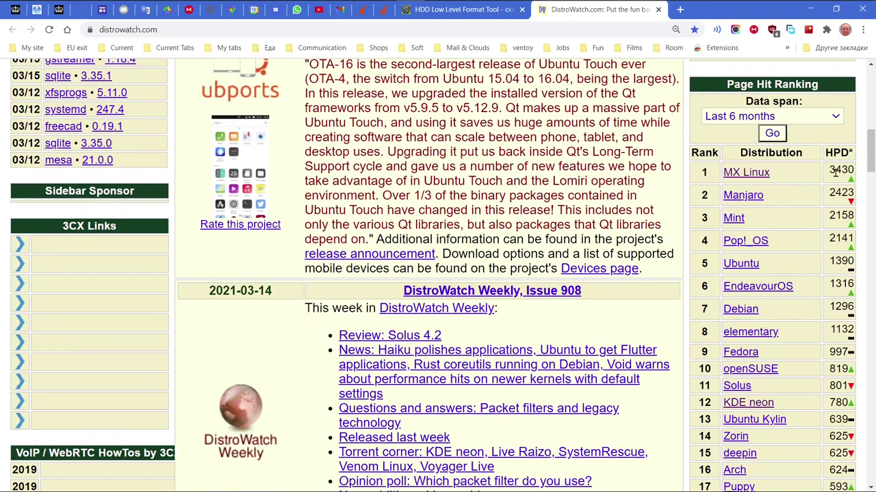
mouse_move(834, 173)
scroll(577, 159, "down", 2)
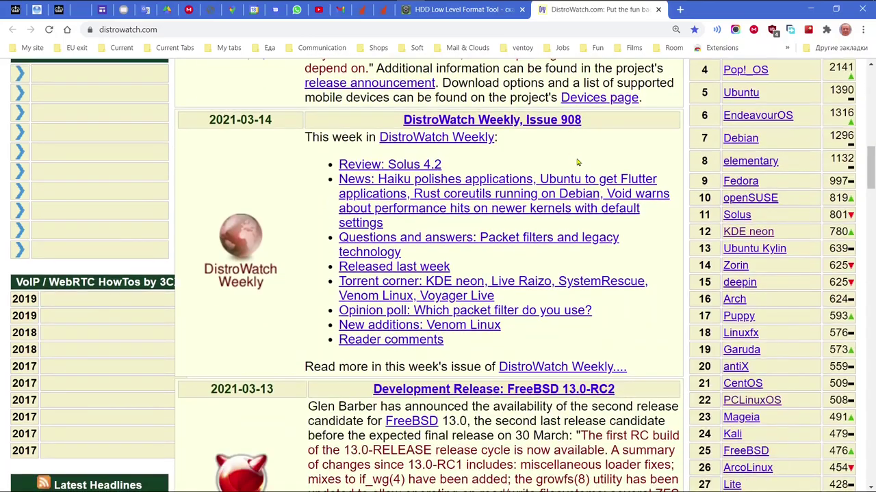
scroll(577, 162, "up", 7)
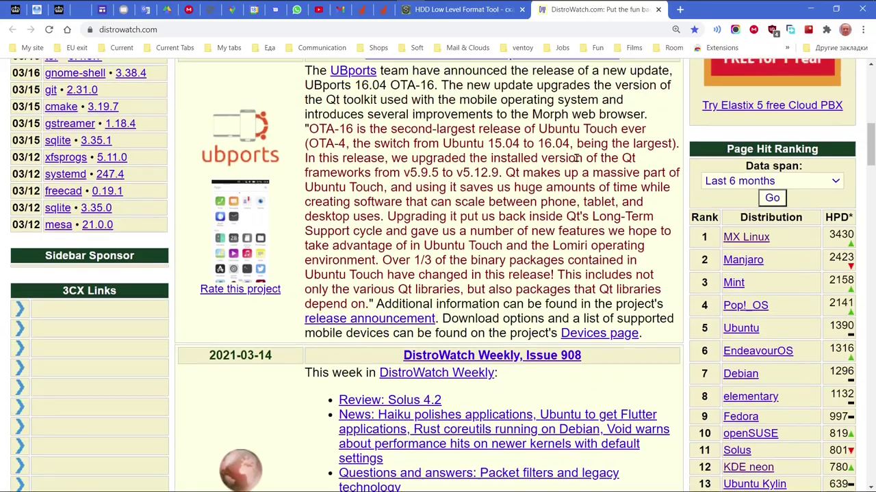
scroll(576, 159, "up", 3)
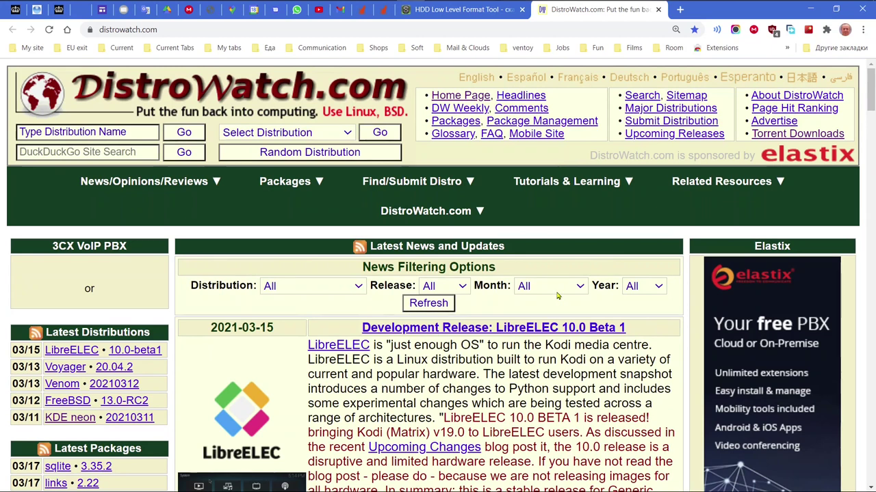
Open the Major Distributions overview on DistroWatch and examine the entries from Linux Mint and Ubuntu through MX Linux, Arch and Gentoo.
left_click(692, 113)
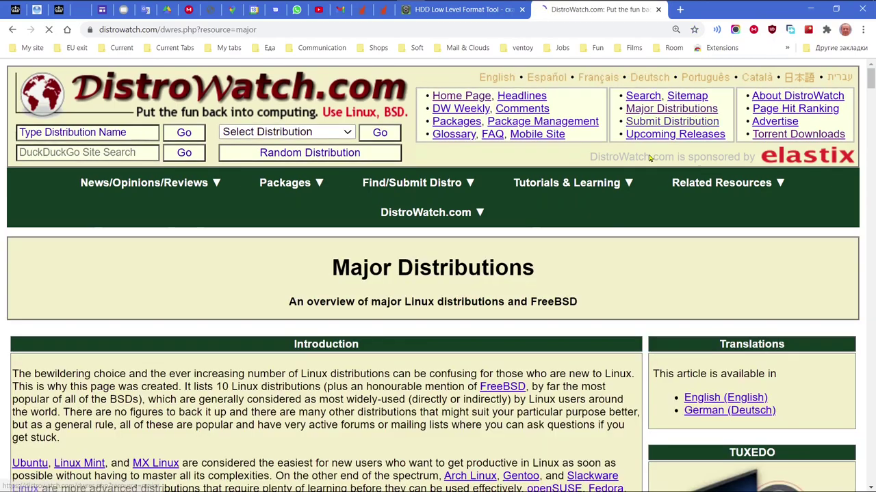
scroll(571, 220, "down", 4)
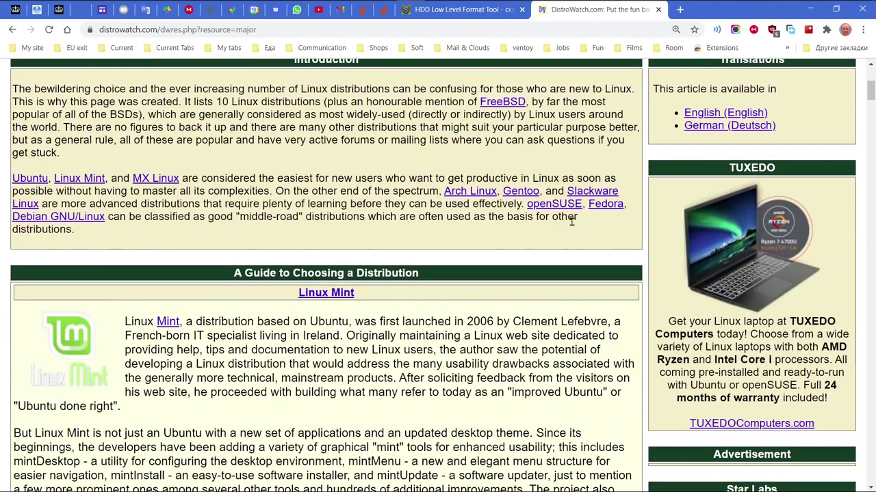
scroll(571, 221, "down", 8)
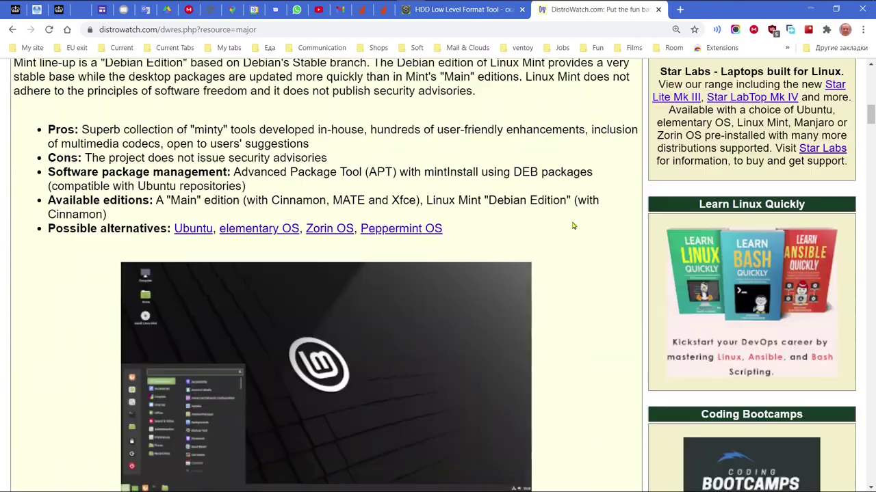
scroll(573, 225, "down", 7)
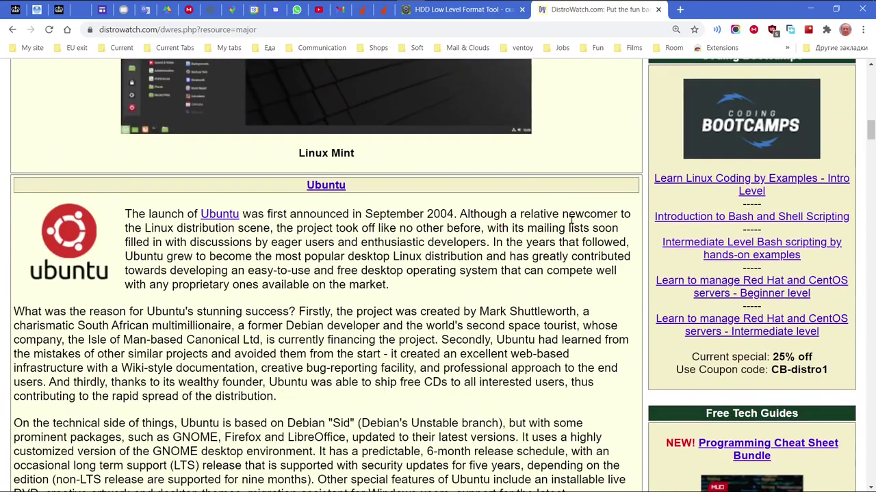
scroll(572, 220, "down", 11)
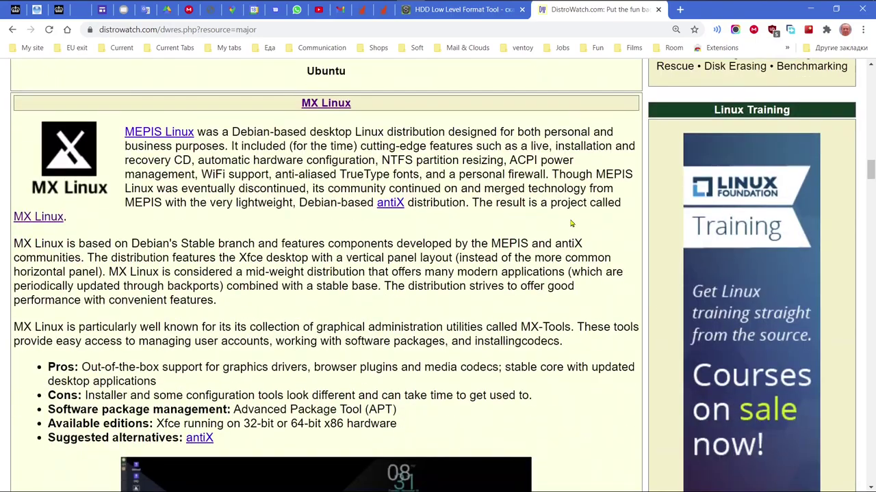
scroll(571, 224, "down", 3)
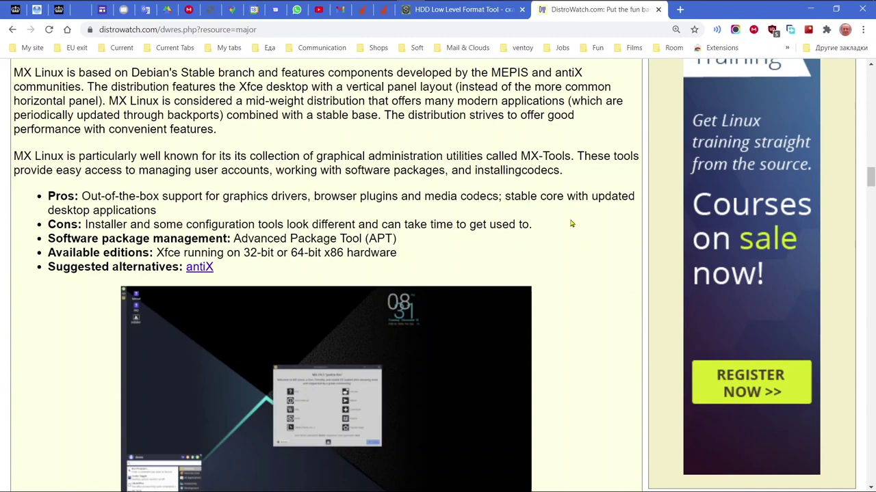
scroll(571, 223, "down", 4)
scroll(570, 223, "down", 4)
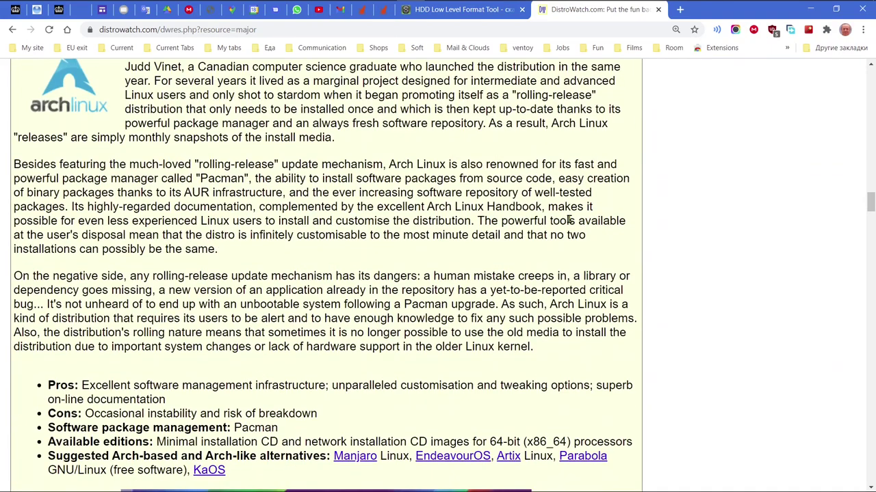
scroll(571, 220, "down", 4)
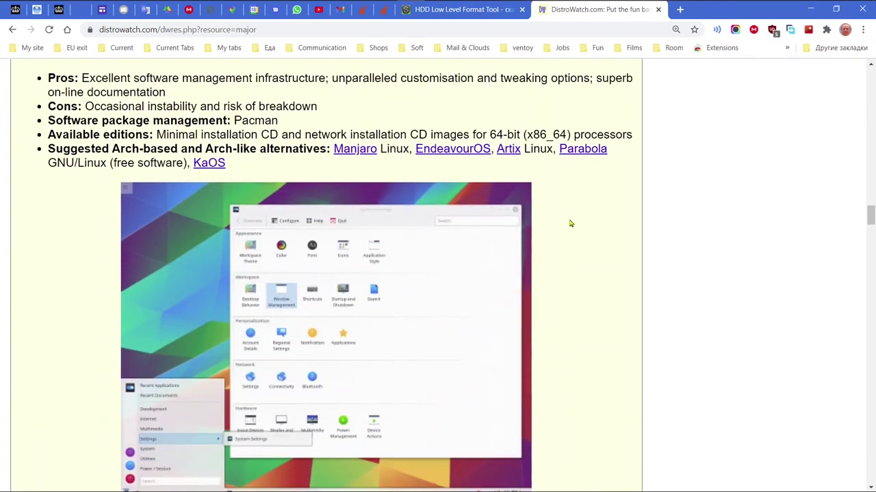
scroll(571, 222, "down", 4)
scroll(571, 224, "down", 4)
scroll(568, 219, "down", 4)
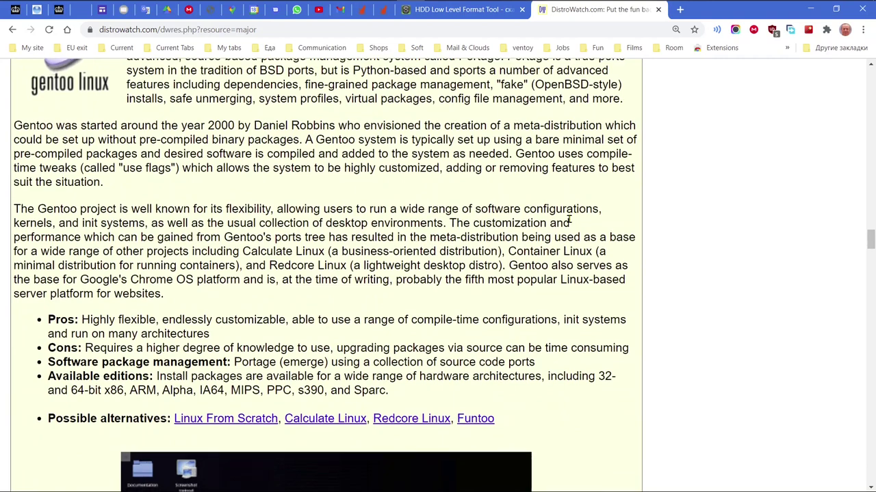
scroll(568, 219, "down", 4)
scroll(570, 223, "up", 3)
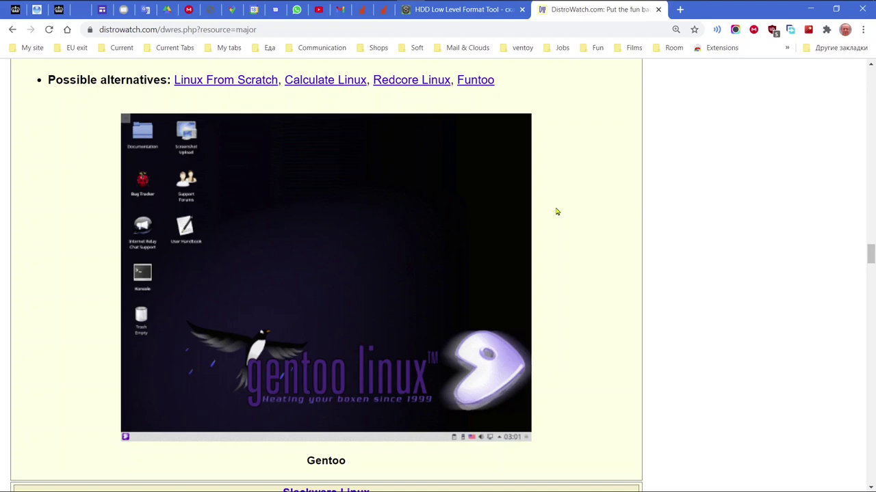
Examine the remaining major distribution entries from Slackware Linux through FreeBSD and return to the start of the overview.
scroll(556, 212, "down", 4)
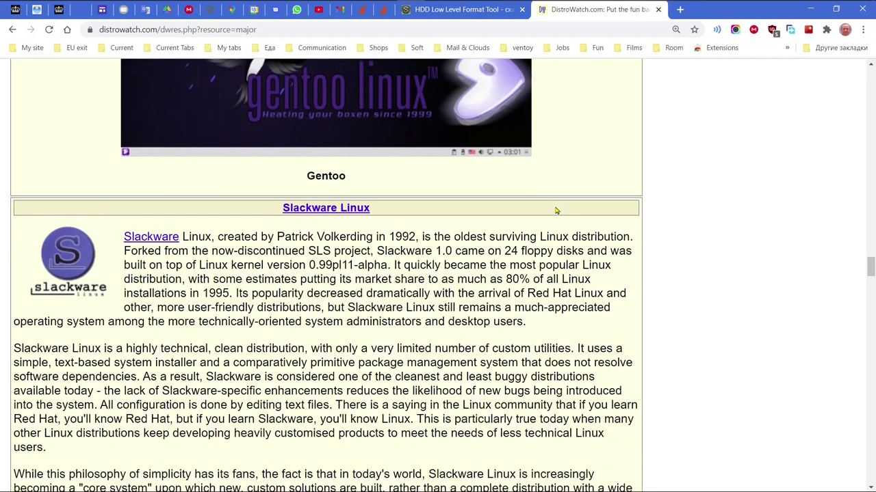
scroll(556, 212, "down", 3)
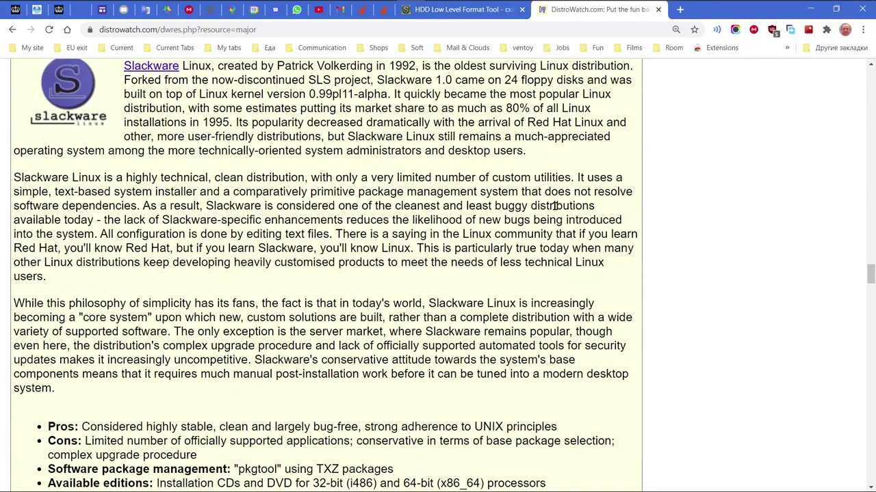
scroll(556, 207, "down", 10)
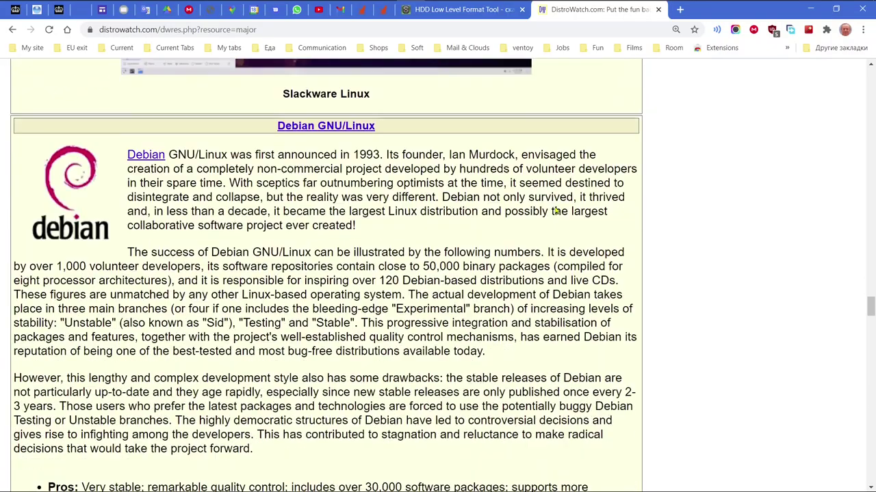
scroll(557, 211, "down", 14)
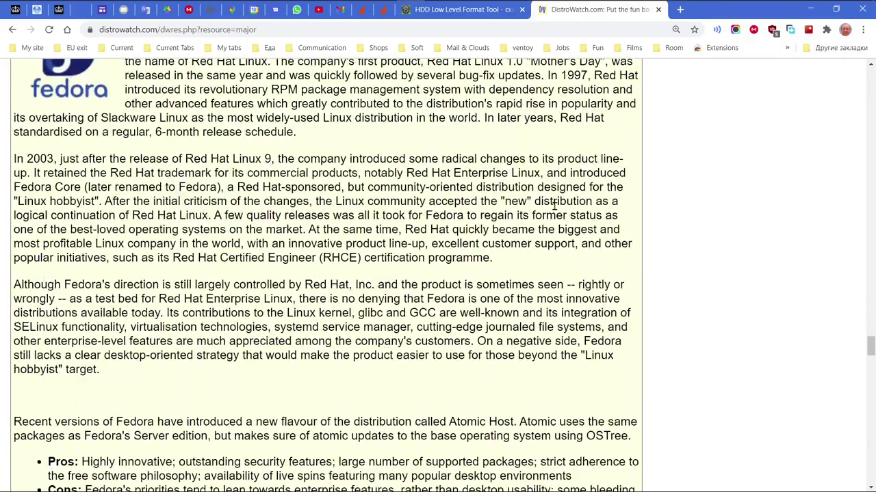
scroll(554, 207, "down", 13)
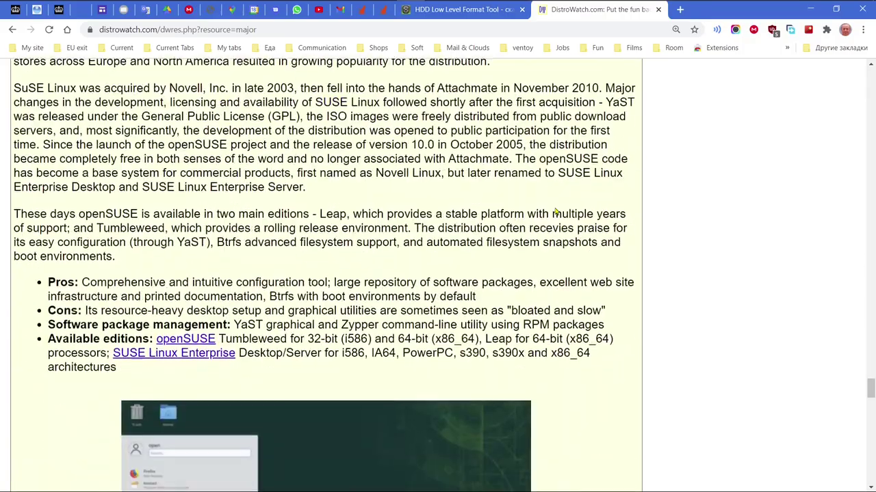
scroll(557, 211, "down", 13)
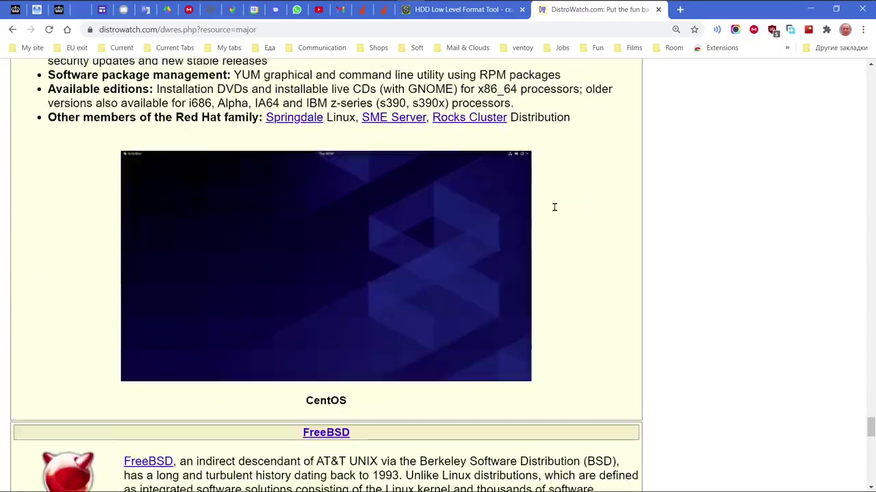
scroll(554, 206, "down", 5)
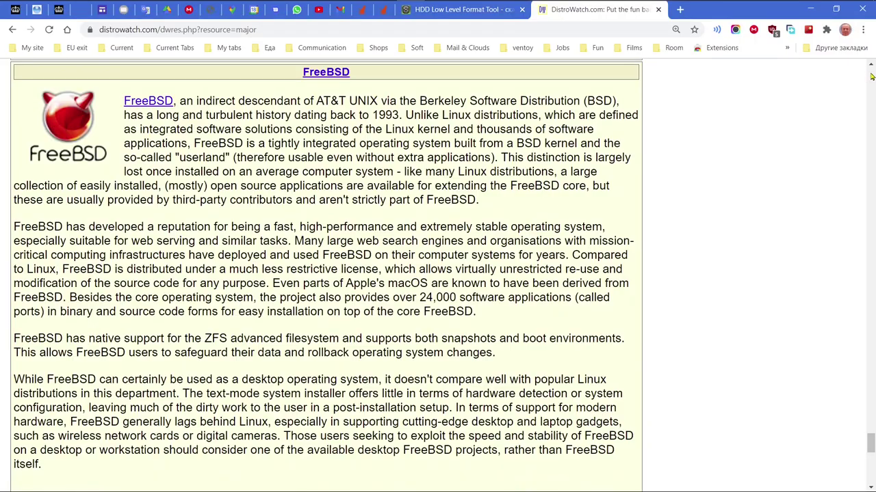
left_click(872, 76)
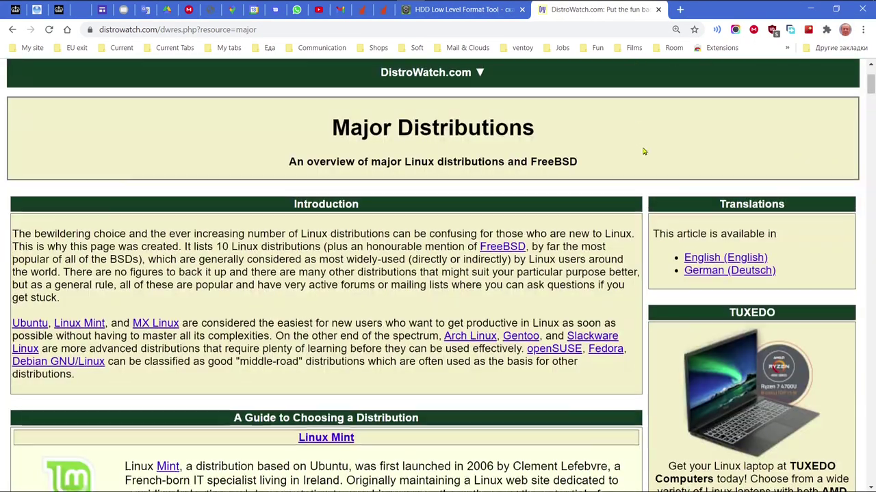
scroll(643, 151, "up", 2)
Return to the DistroWatch home page, view the end of the Page Hit Ranking list, and go back to the page header.
left_click(222, 88)
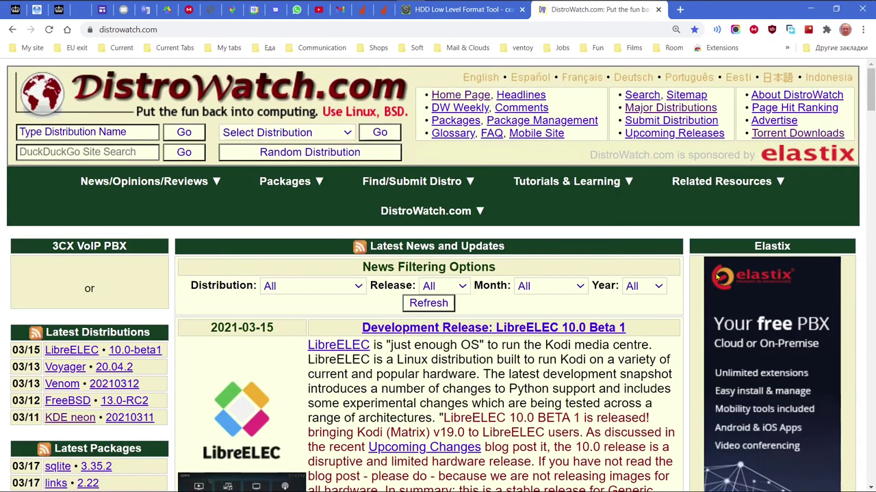
left_click_drag(871, 91, 871, 316)
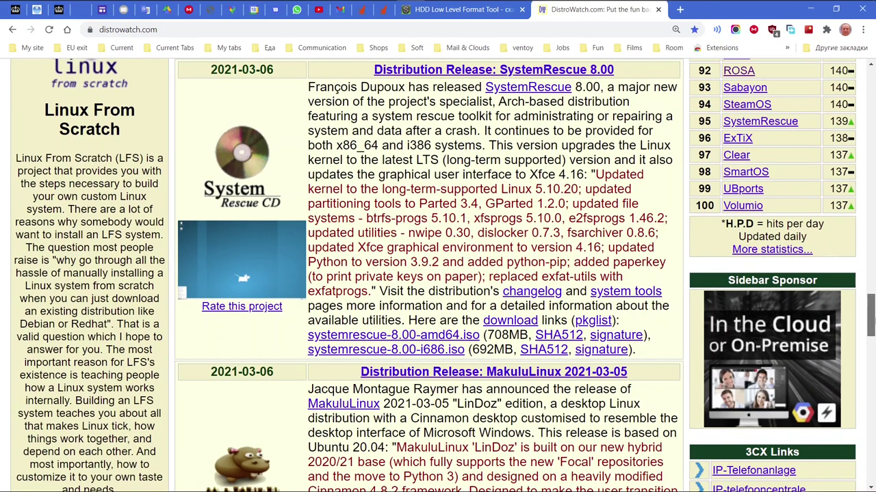
left_click_drag(870, 316, 871, 87)
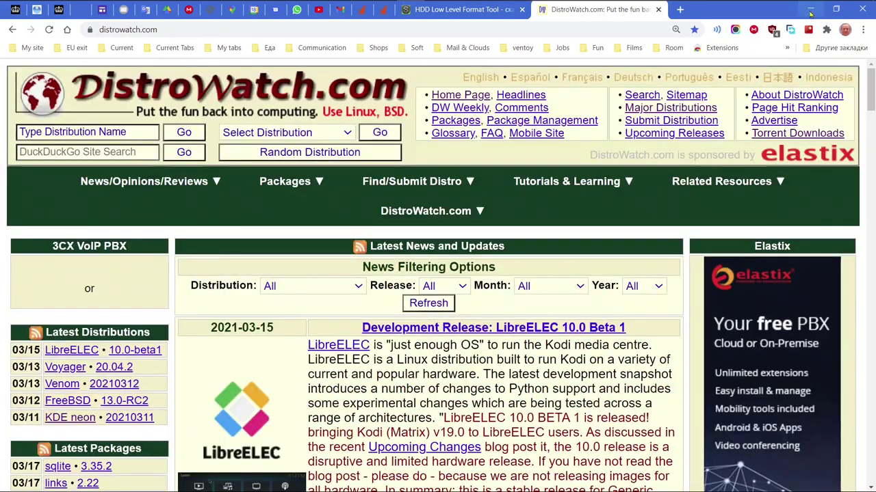
Switch to the CherryTree notes, open the linked Ventoy site, and go to its Tested ISO page.
left_click(810, 12)
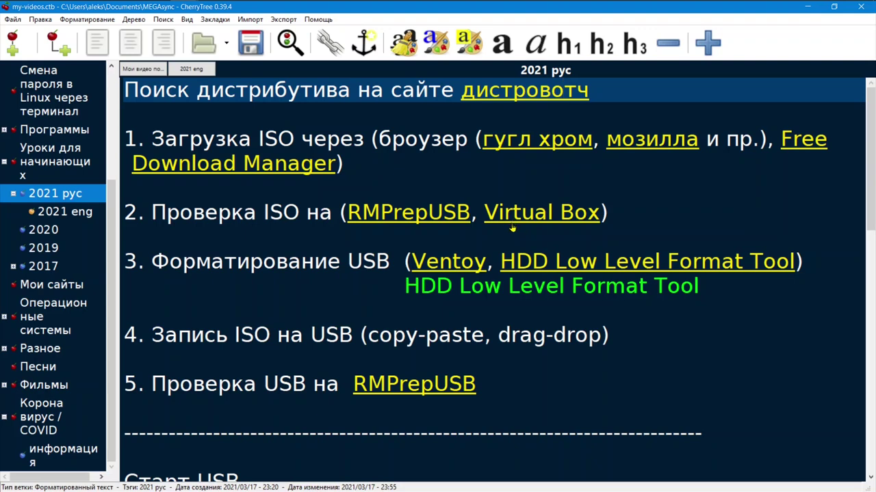
left_click(458, 267)
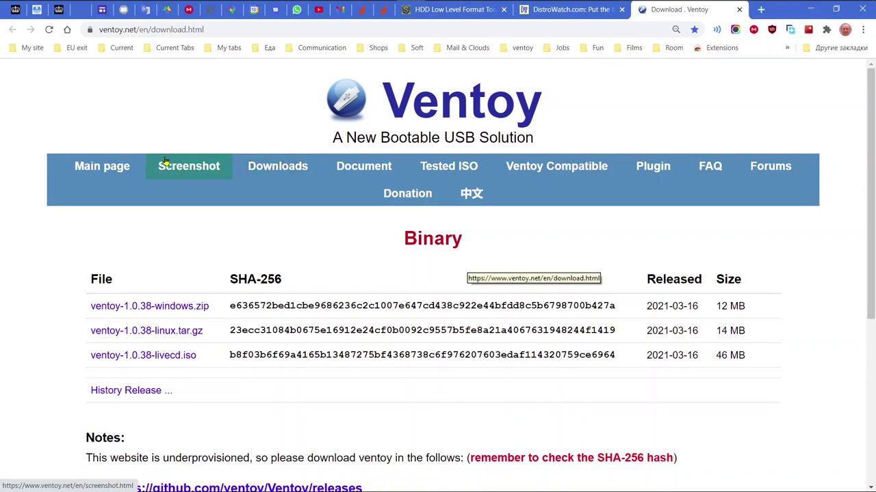
left_click(449, 167)
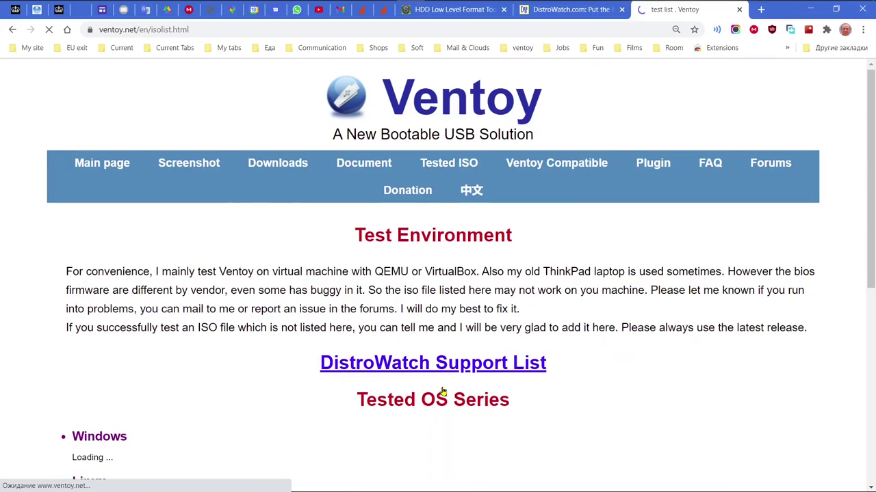
Examine the Tested OS Series section on the Ventoy page and select the whole paragraph of Linux distributions.
scroll(439, 393, "down", 5)
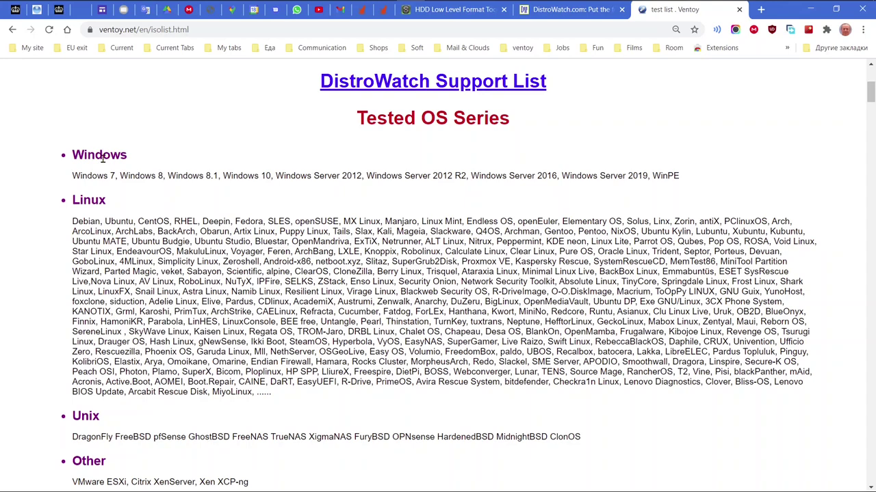
scroll(220, 292, "down", 2)
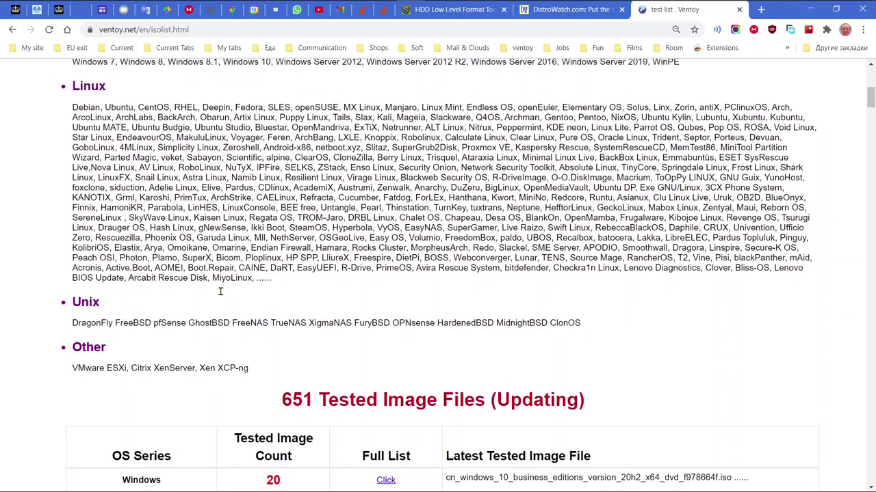
scroll(221, 295, "down", 4)
scroll(221, 293, "up", 4)
left_click_drag(73, 107, 464, 282)
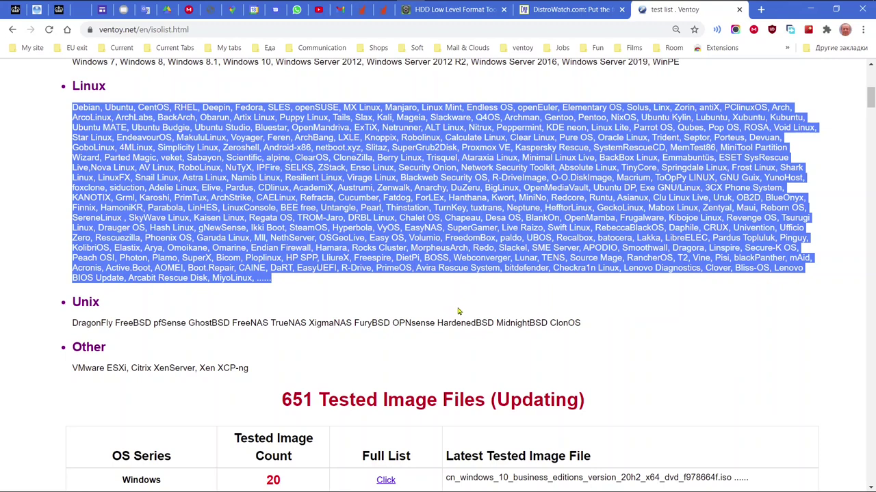
Examine the table of tested image files down to the Special Note on Kaspersky Rescue Disk and return to the page header.
scroll(456, 308, "down", 4)
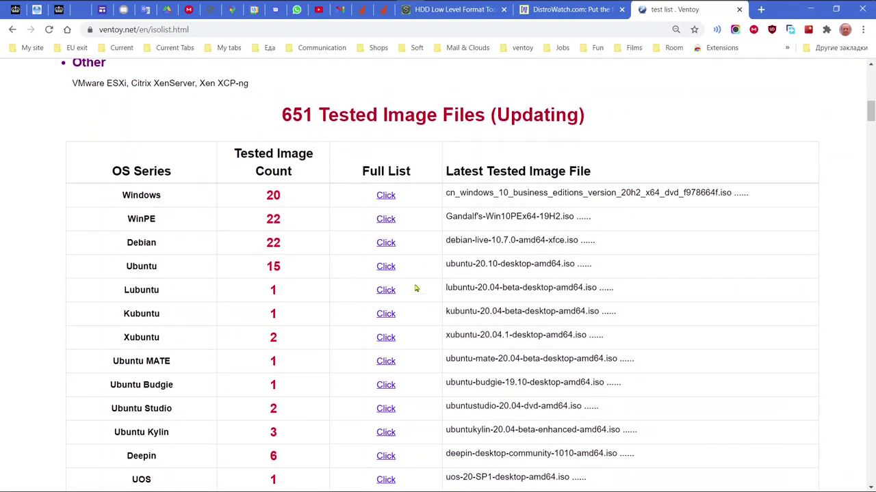
scroll(366, 288, "down", 3)
scroll(356, 299, "down", 10)
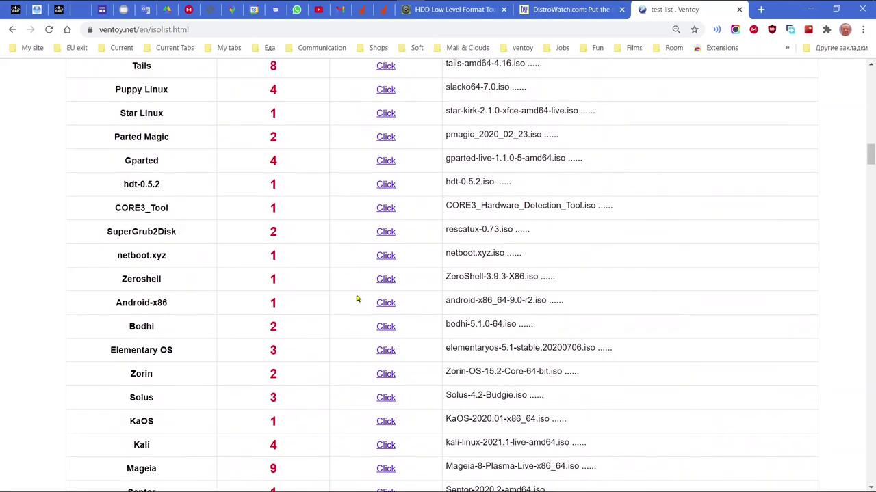
scroll(356, 299, "down", 4)
scroll(356, 299, "down", 15)
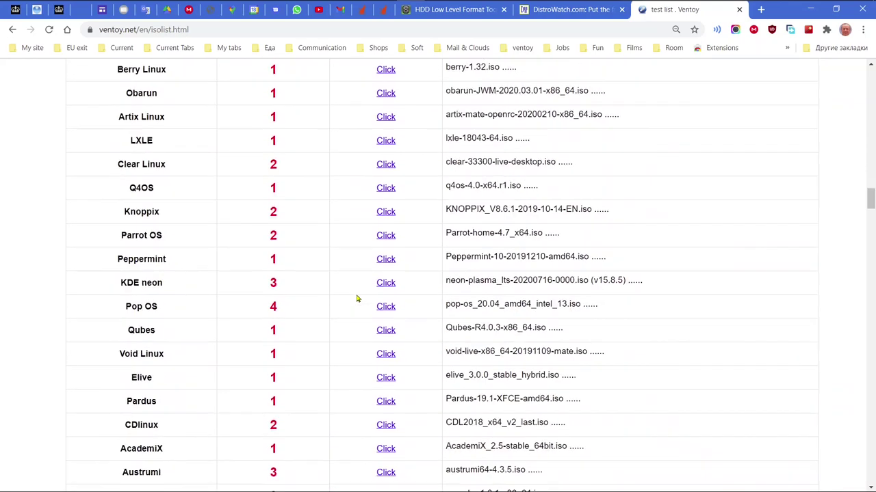
scroll(356, 299, "down", 20)
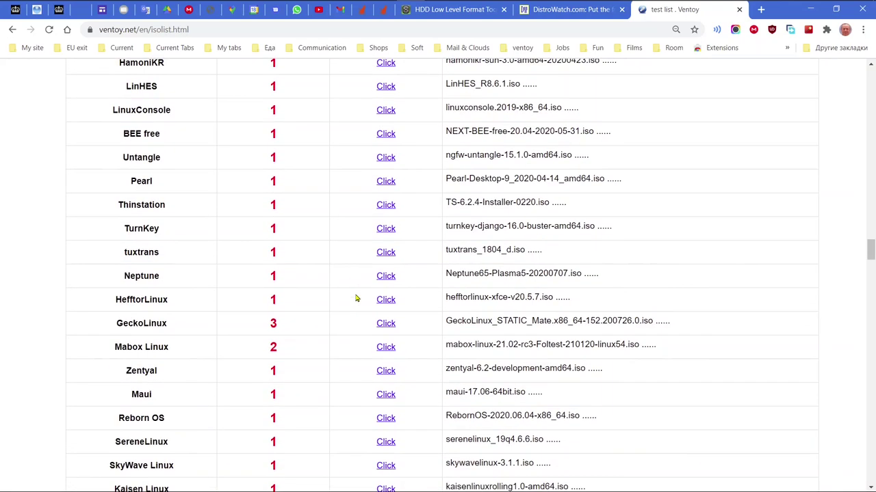
scroll(355, 299, "down", 20)
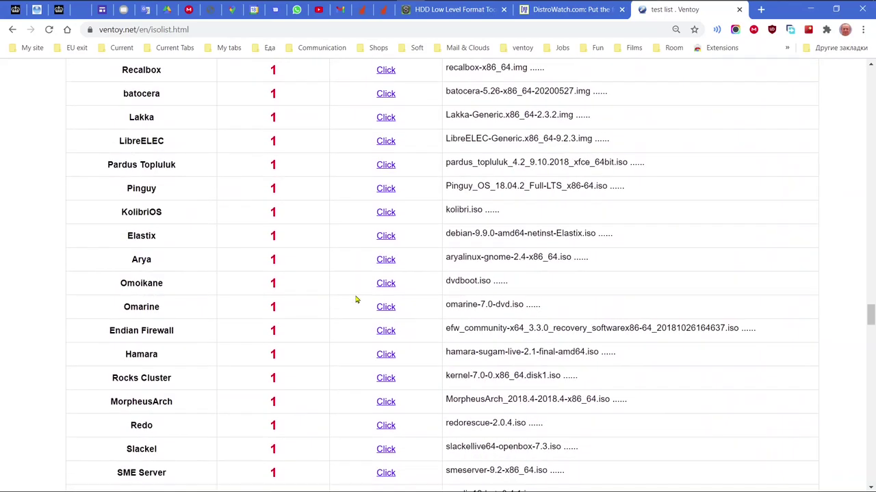
scroll(356, 299, "down", 20)
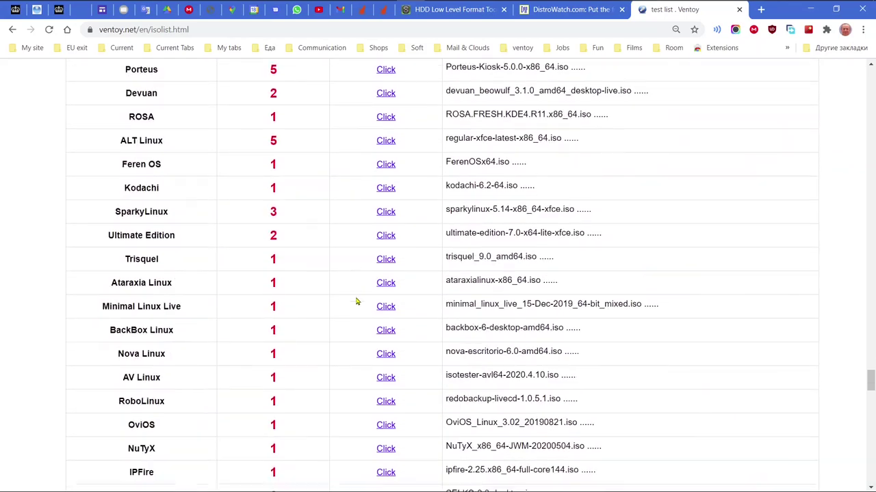
scroll(356, 301, "down", 20)
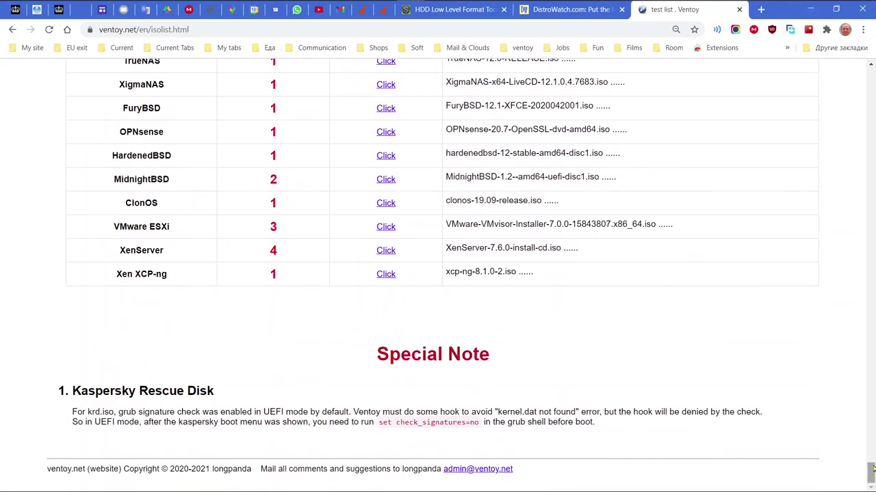
left_click_drag(871, 475, 864, 63)
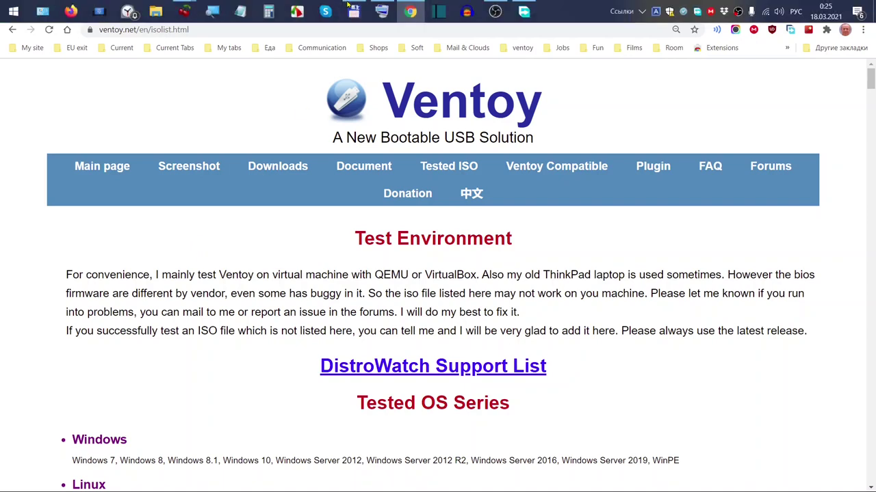
Switch to Total Commander and show the ISO folder of drive F: alongside the Ventoy USB drive D:.
mouse_move(347, 5)
mouse_move(408, 18)
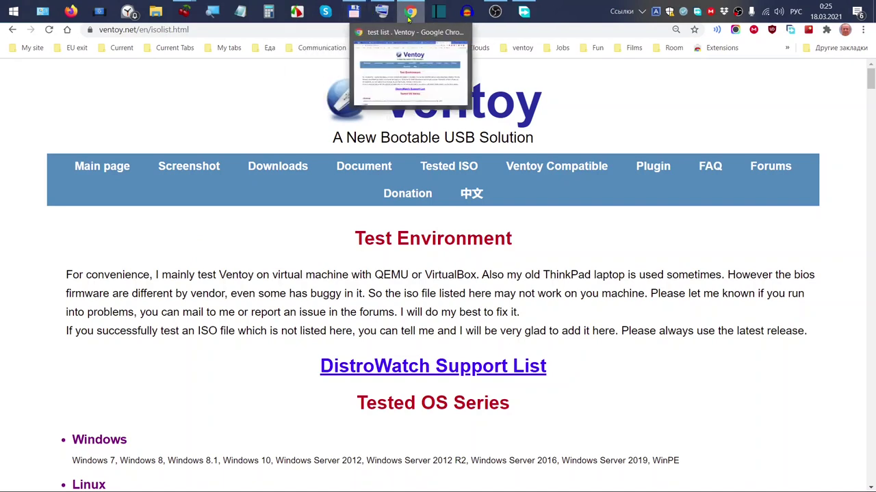
left_click(355, 12)
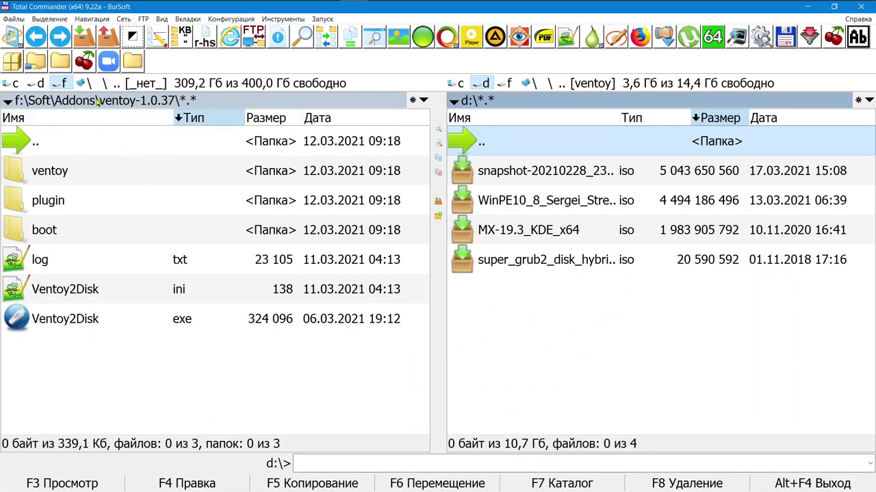
left_click(64, 83)
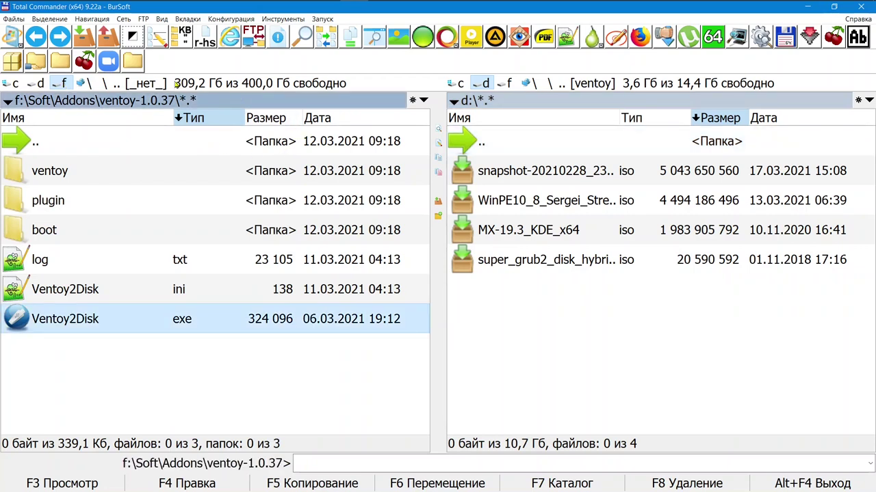
left_click(106, 83)
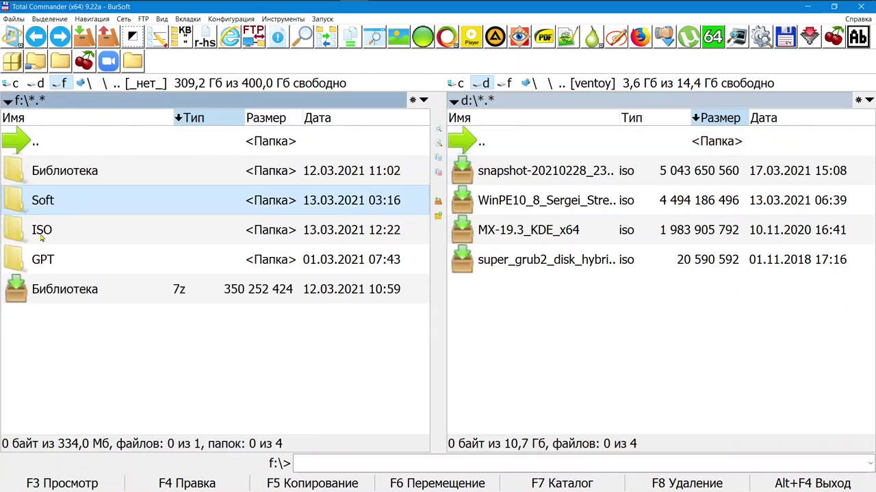
double_click(21, 229)
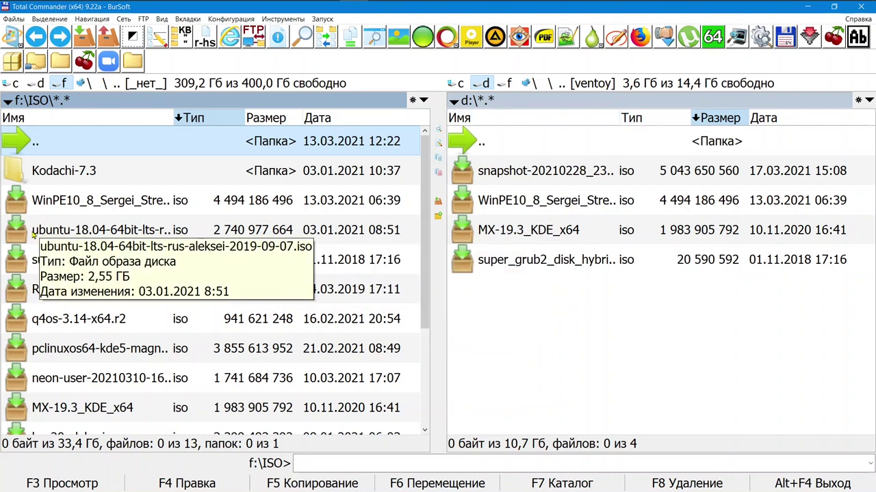
Copy the Ubuntu 18.04 64-bit LTS ISO to the Ventoy drive D:, run the copy in the background and minimize the file manager.
left_click(32, 233)
right_click(32, 232)
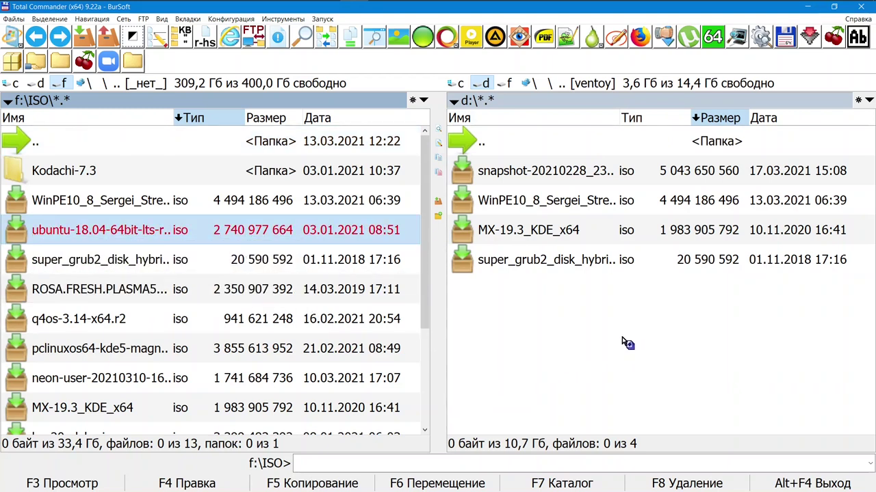
key("F5")
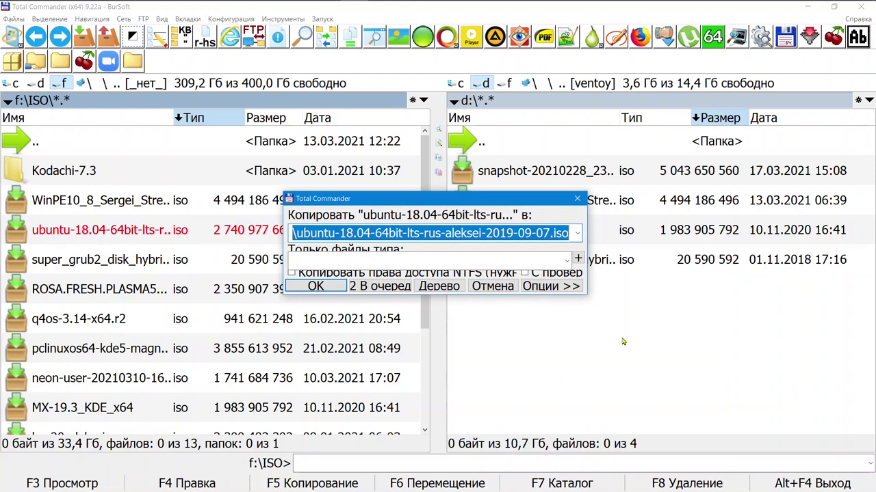
left_click(332, 288)
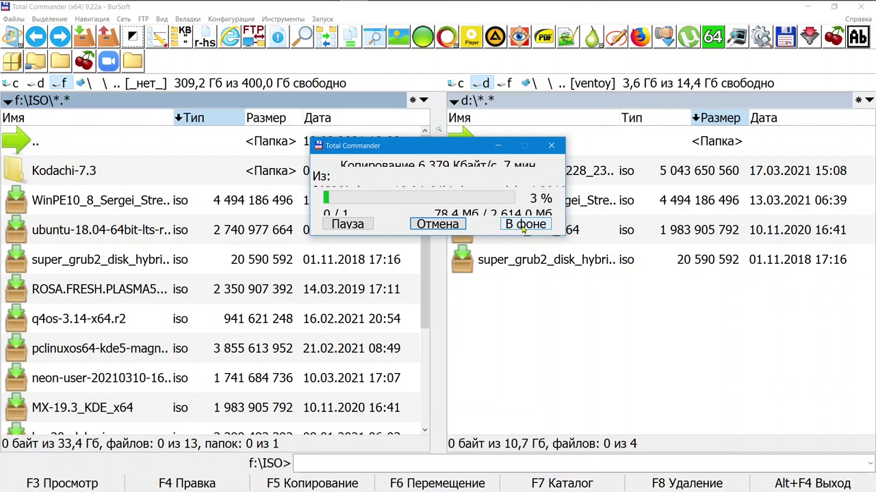
left_click(523, 226)
left_click(807, 10)
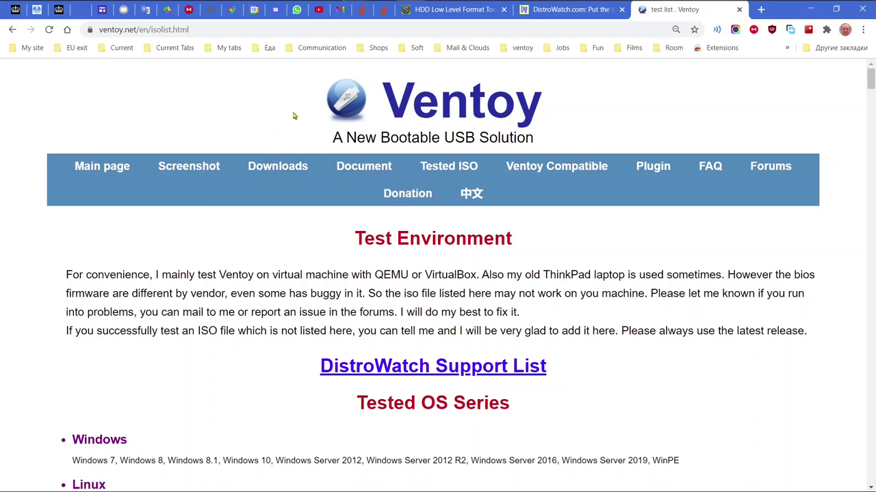
Return to Total Commander, view the ventoy-1.0.37 folder inside c:\Soft, and minimize the file manager.
mouse_move(385, 8)
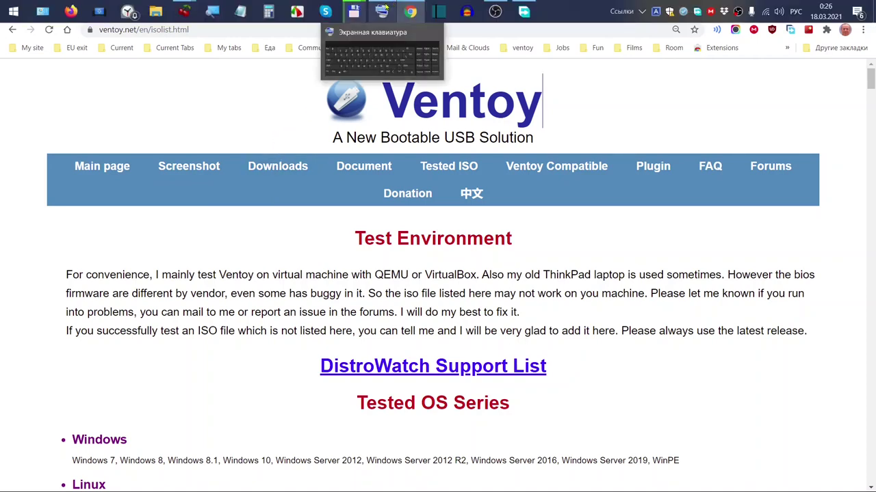
mouse_move(354, 13)
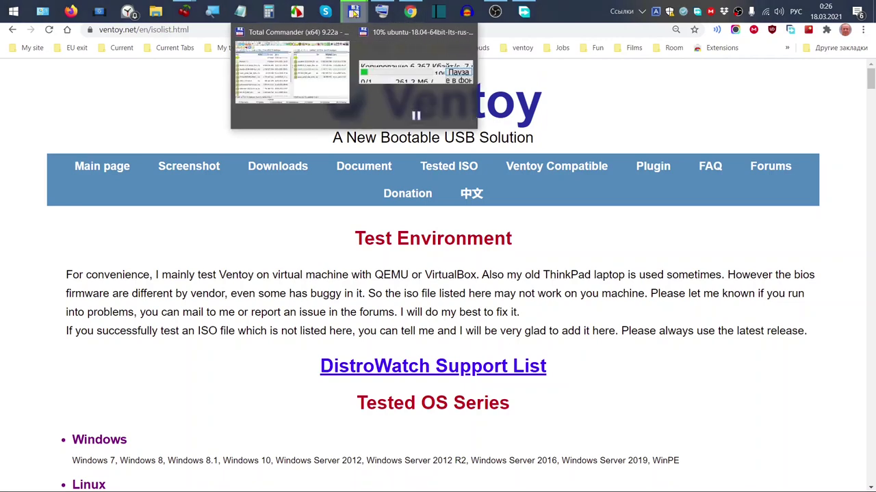
left_click(291, 72)
left_click(211, 267)
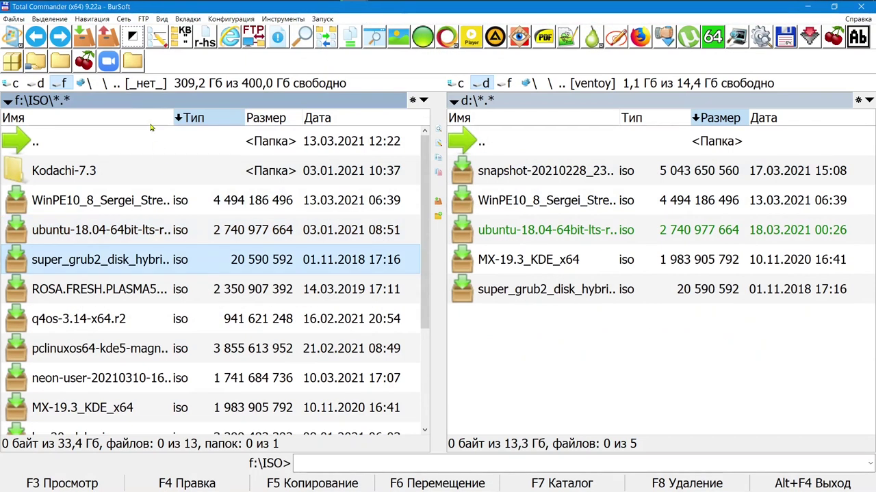
left_click(128, 60)
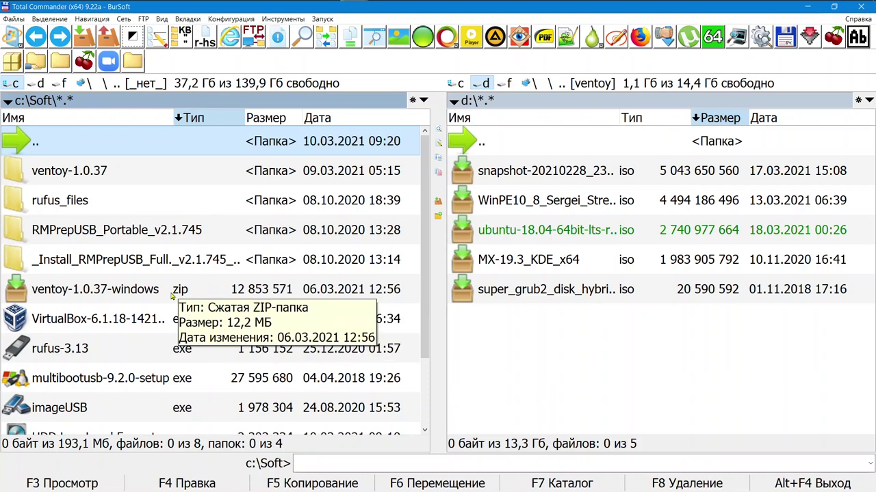
double_click(63, 172)
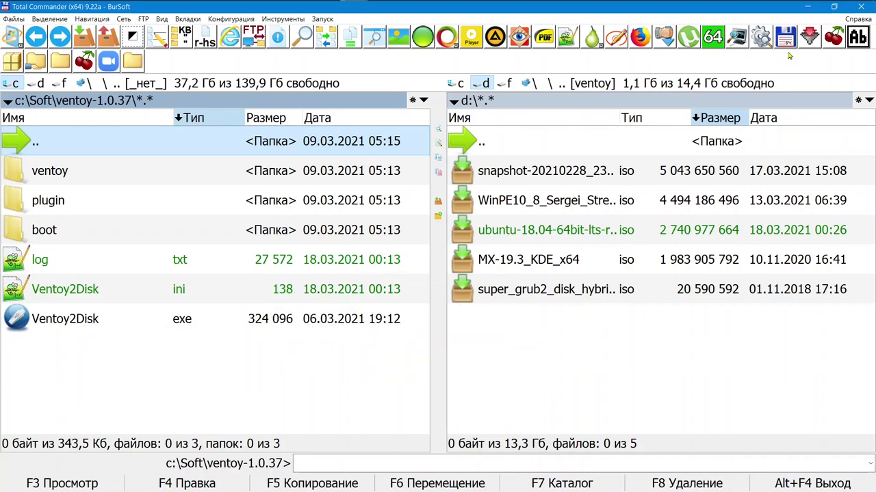
left_click(808, 7)
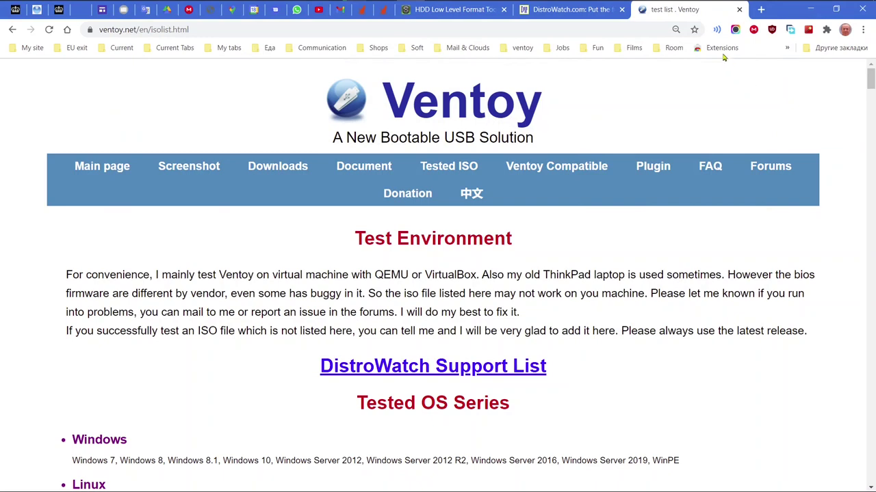
Switch to the CherryTree notes and read the 2021 рус page from the USB formatting step down to Настройка системы.
mouse_move(291, 4)
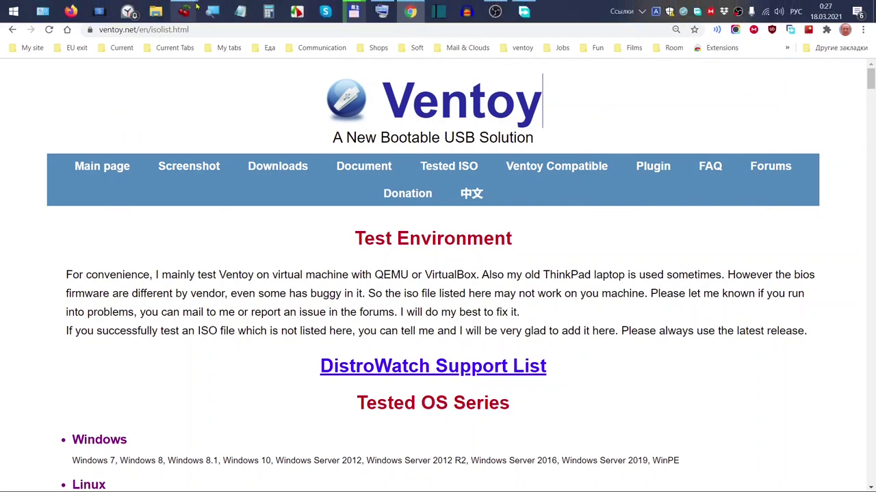
mouse_move(188, 11)
left_click(279, 87)
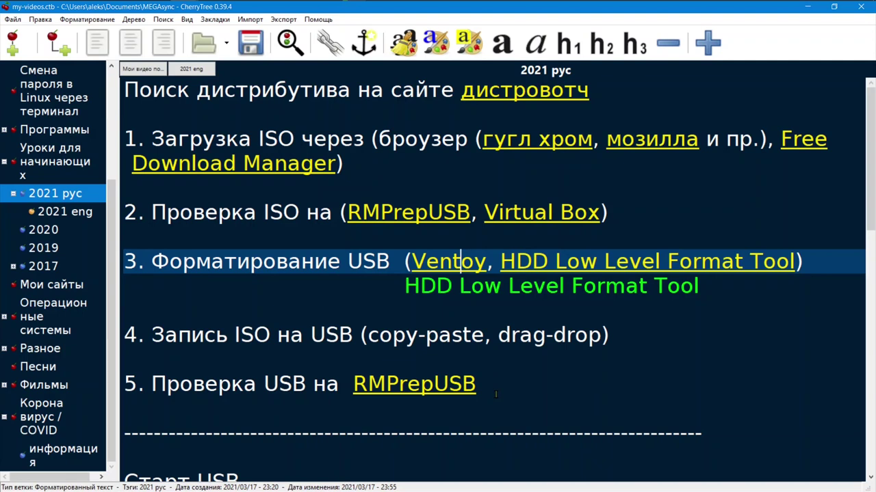
scroll(495, 394, "down", 3)
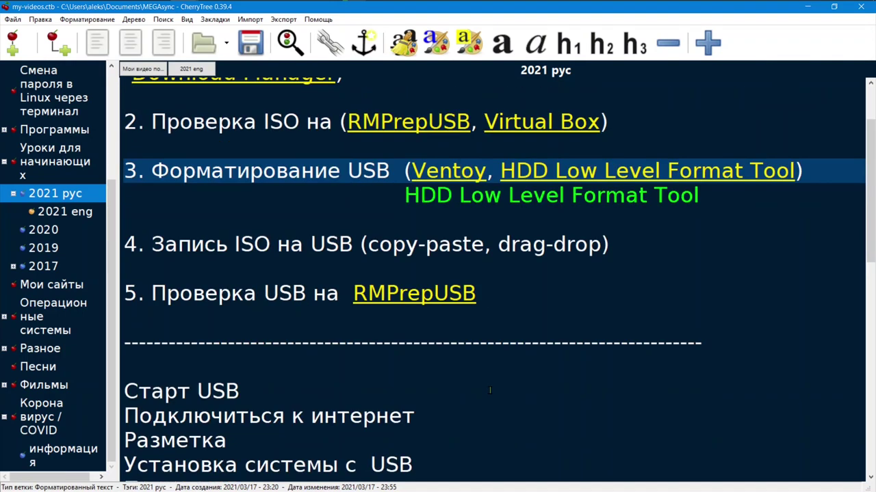
scroll(489, 391, "down", 4)
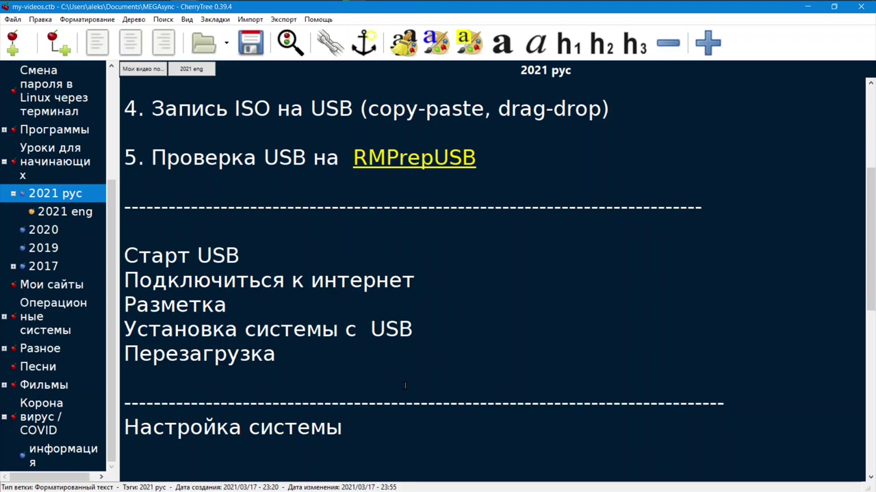
scroll(405, 386, "down", 1)
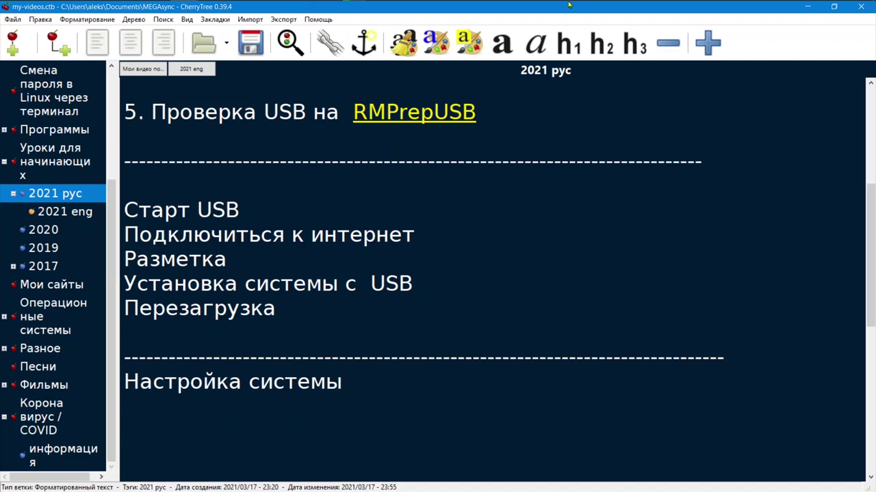
mouse_move(569, 4)
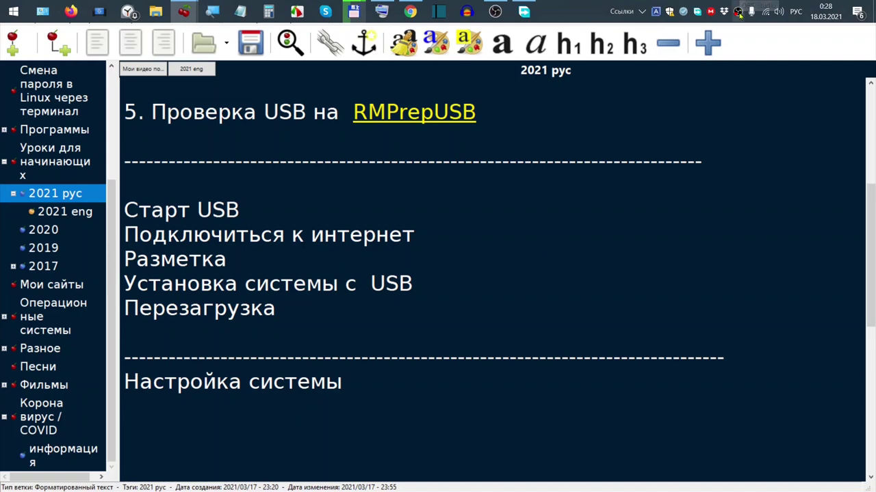